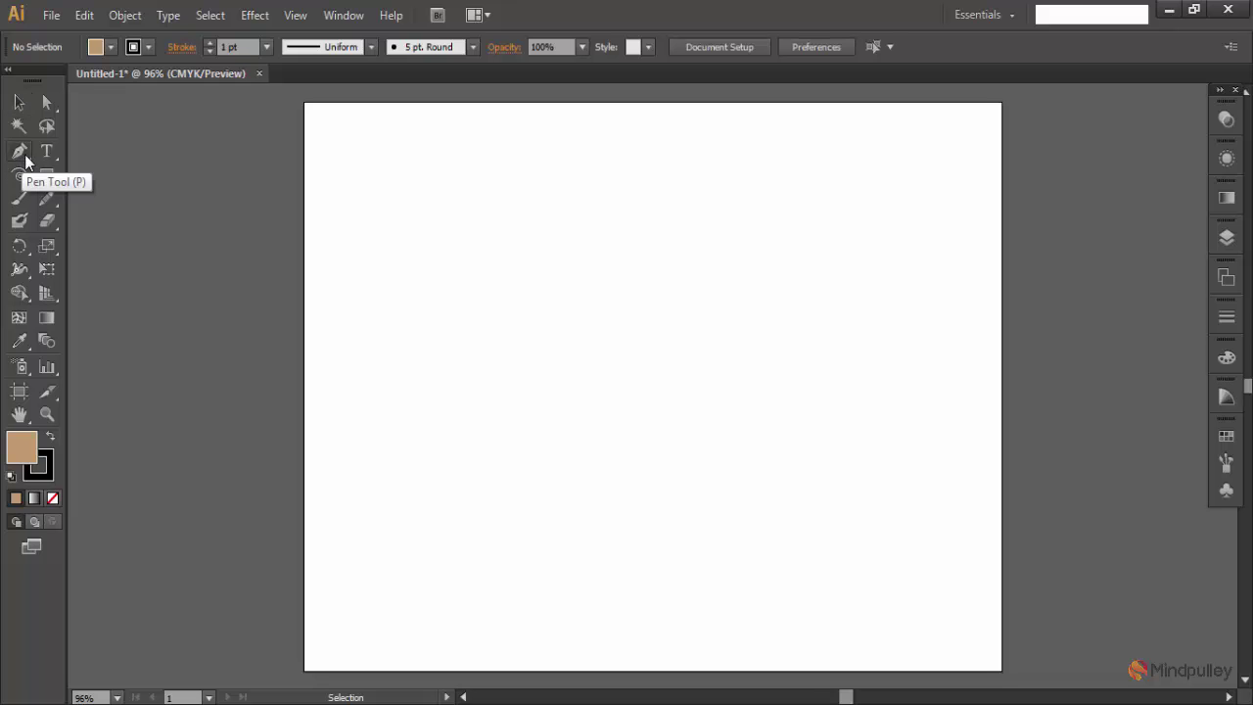
- Tear off the pen and anchor tools into a floating panel, then draw a wide tan rectangle at upper left
{"action": "left_click", "coordinate": [21, 157]}
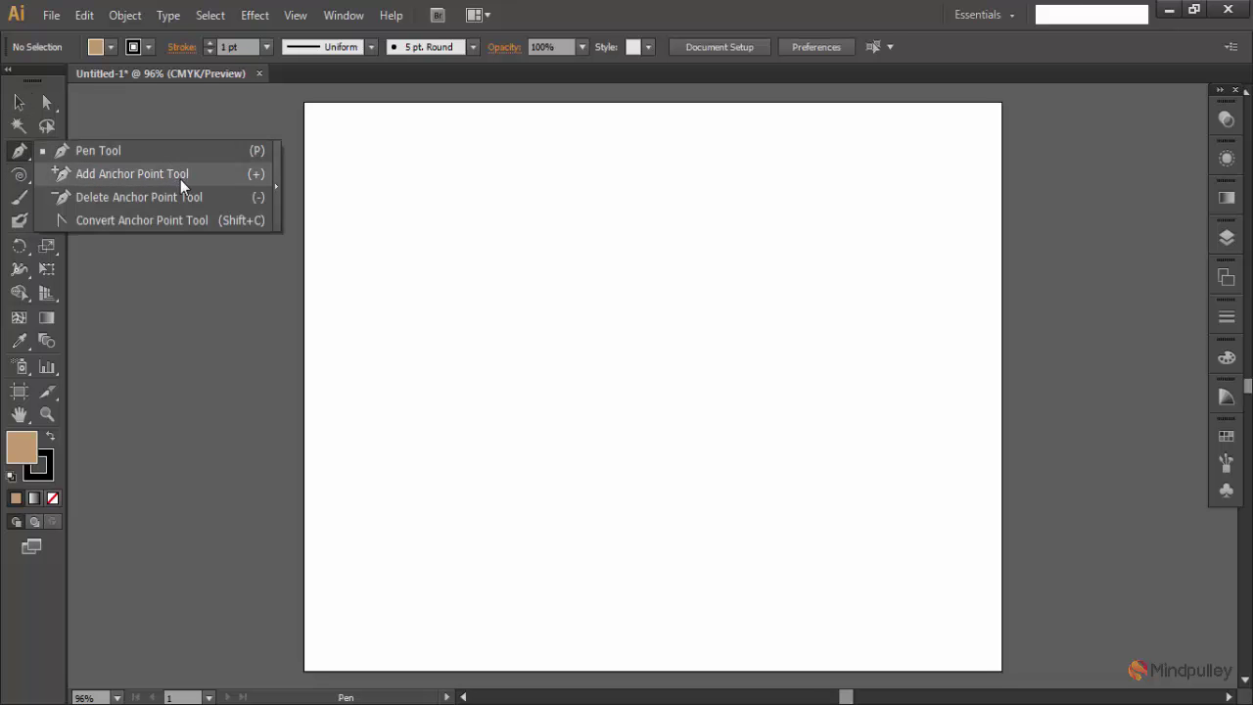
{"action": "left_click", "coordinate": [278, 186]}
{"action": "left_click_drag", "start_coordinate": [64, 171], "coordinate": [178, 132]}
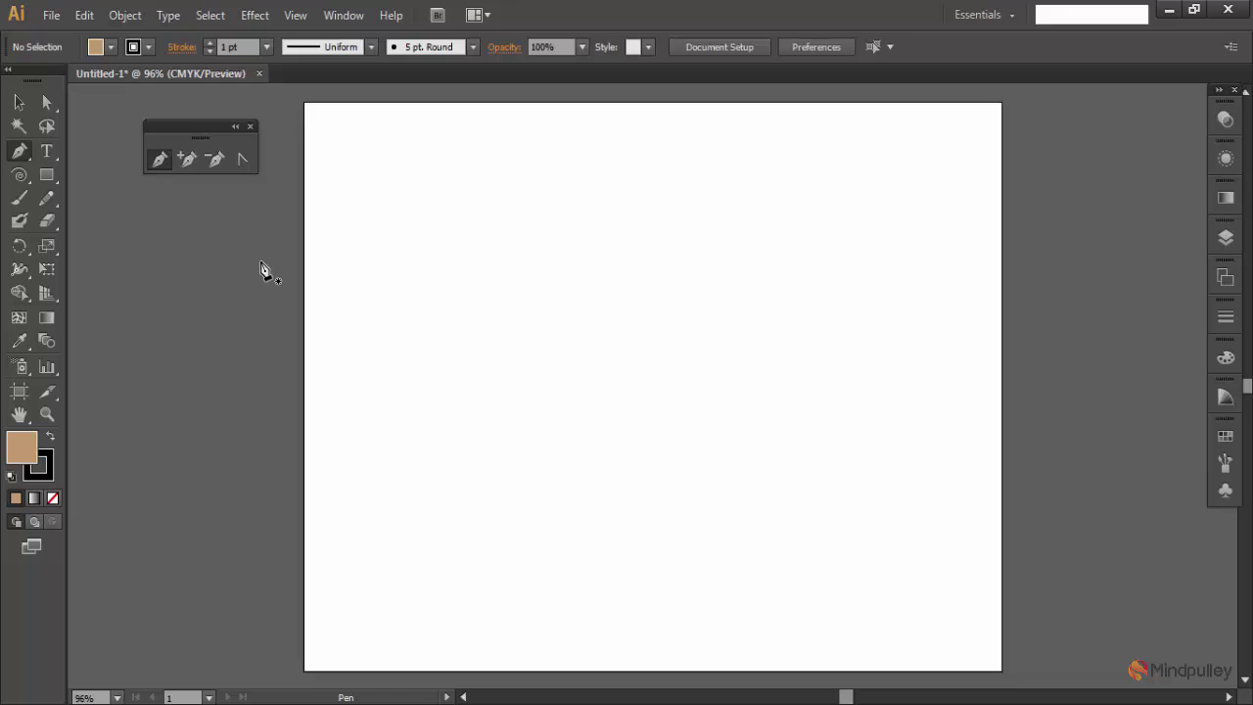
{"action": "left_click", "coordinate": [51, 176]}
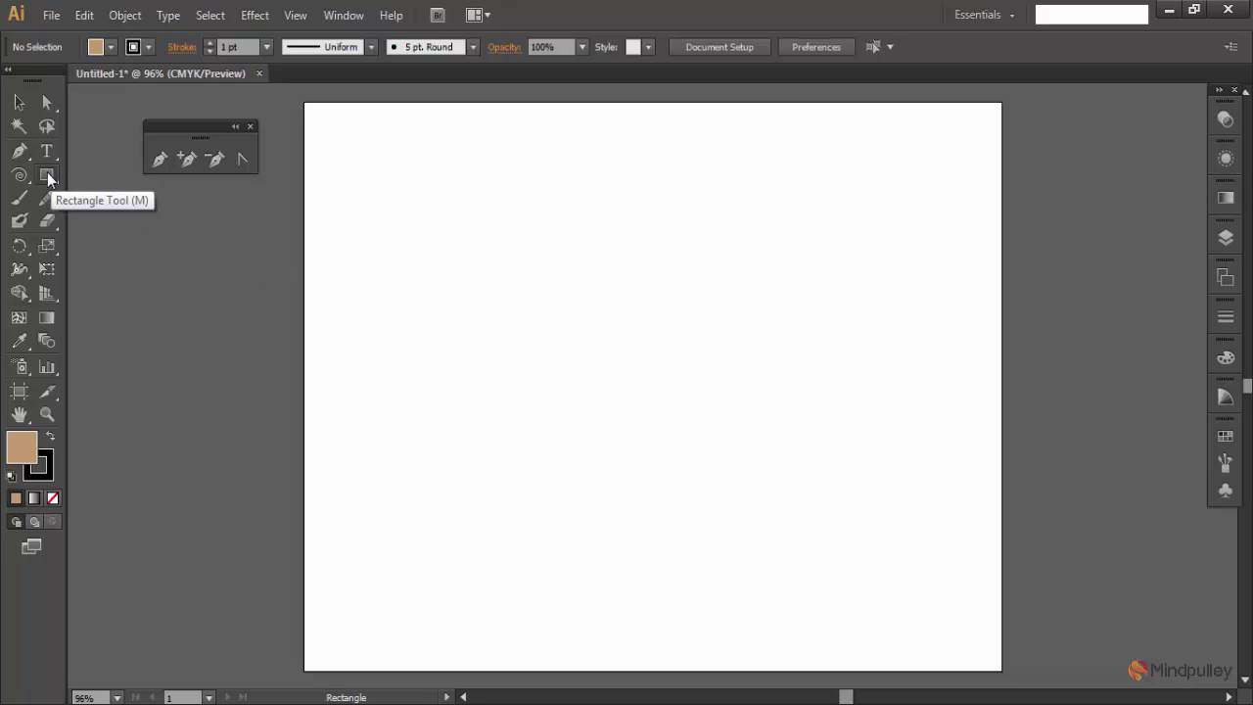
{"action": "left_click_drag", "start_coordinate": [434, 192], "coordinate": [705, 335]}
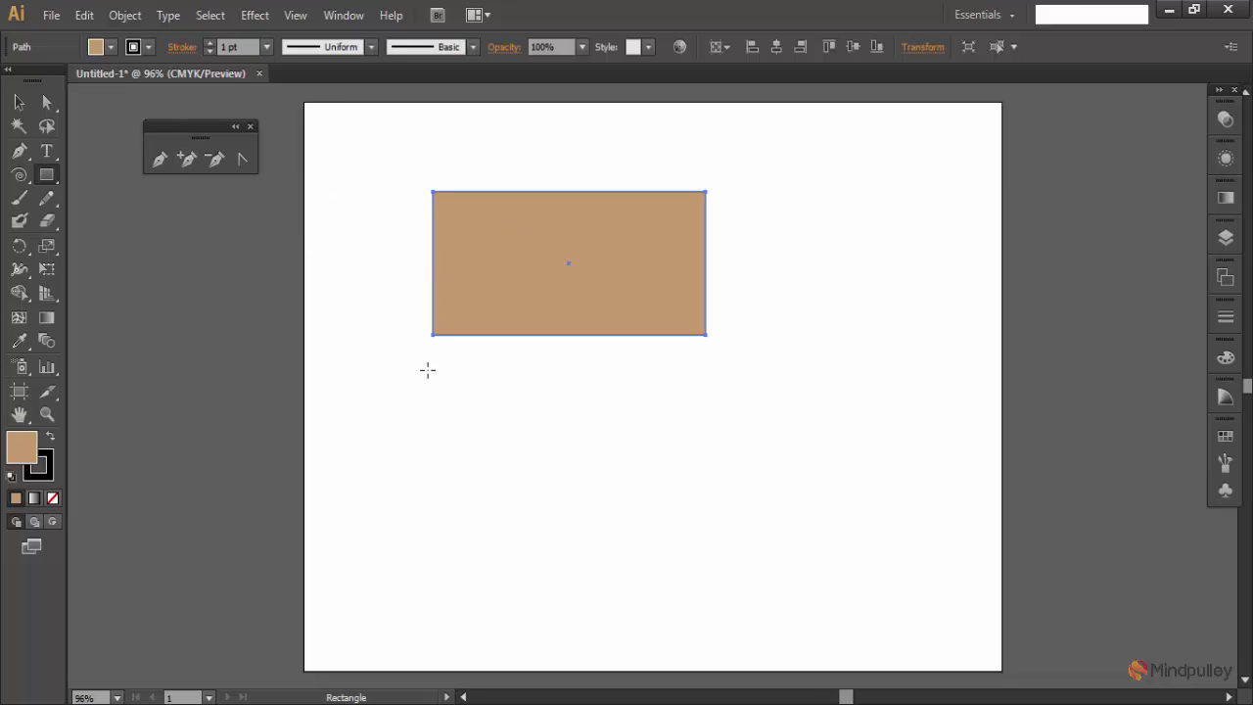
- Add an anchor at the middle of the rectangle's top edge and push it down into a V
{"action": "left_click", "coordinate": [193, 162]}
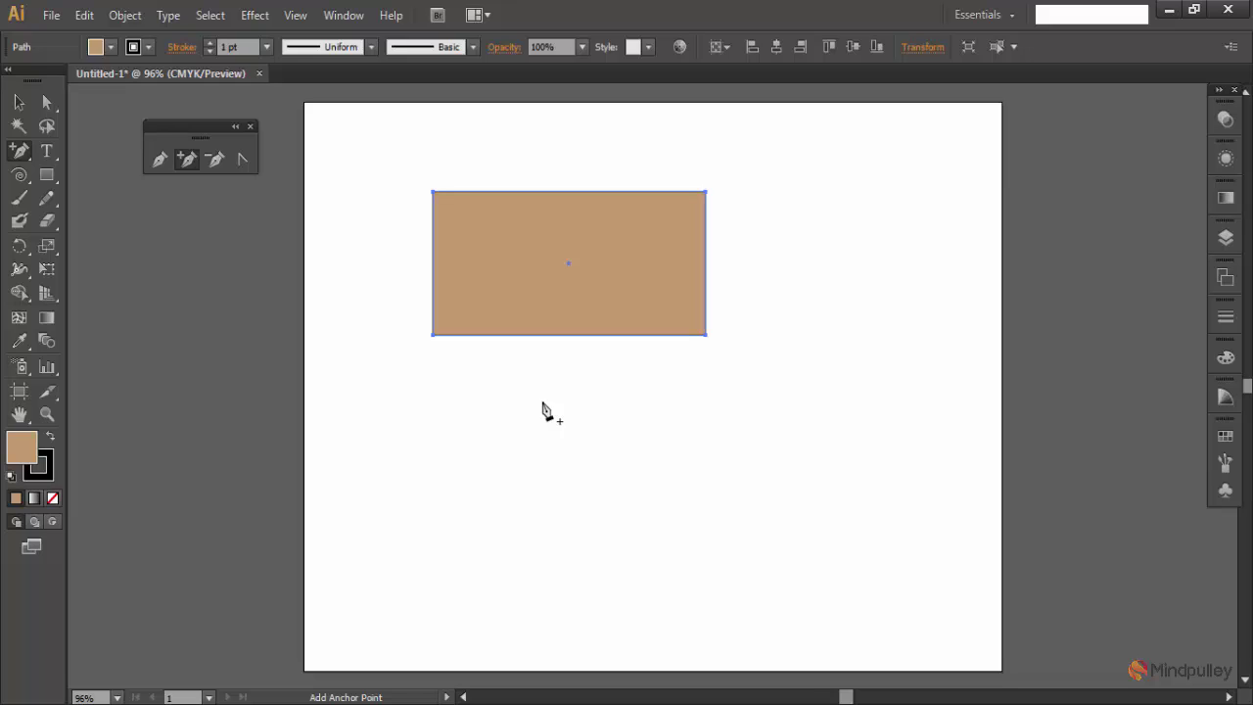
{"action": "left_click", "coordinate": [562, 192]}
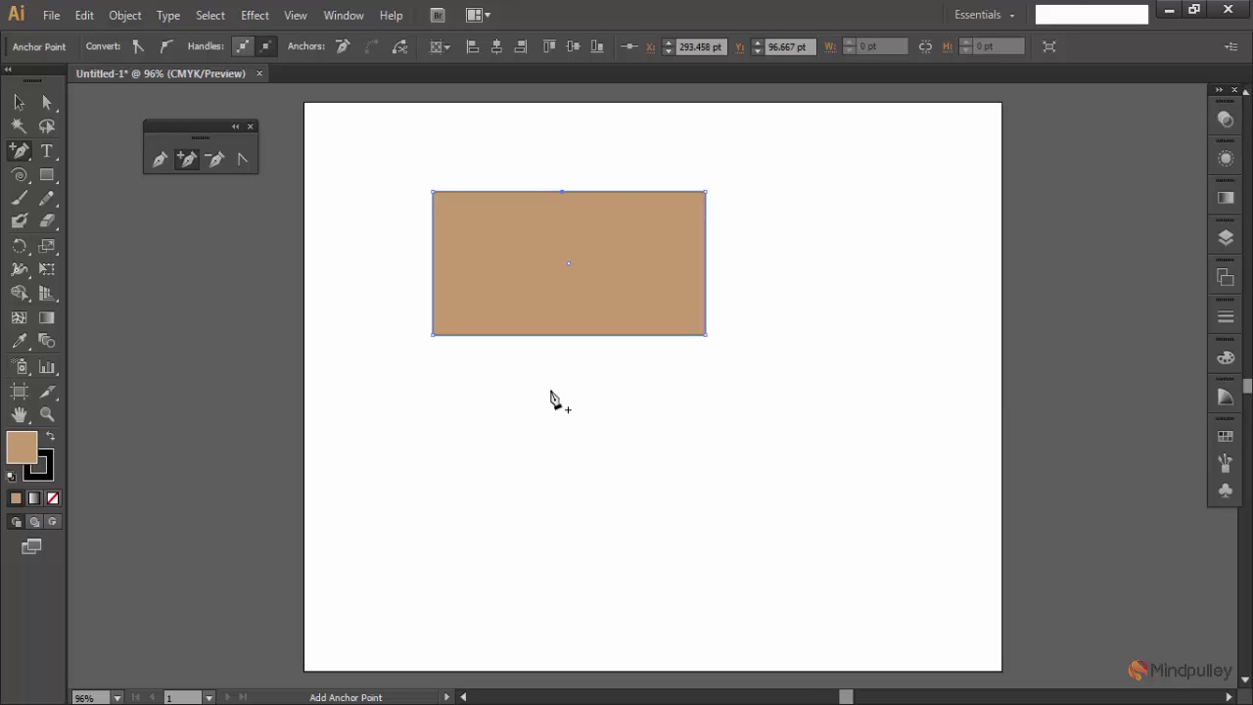
{"action": "key", "text": "Down"}
{"action": "key", "text": "Down"}
{"action": "key", "text": "Down"}
{"action": "key", "text": "Down"}
{"action": "key", "text": "Down"}
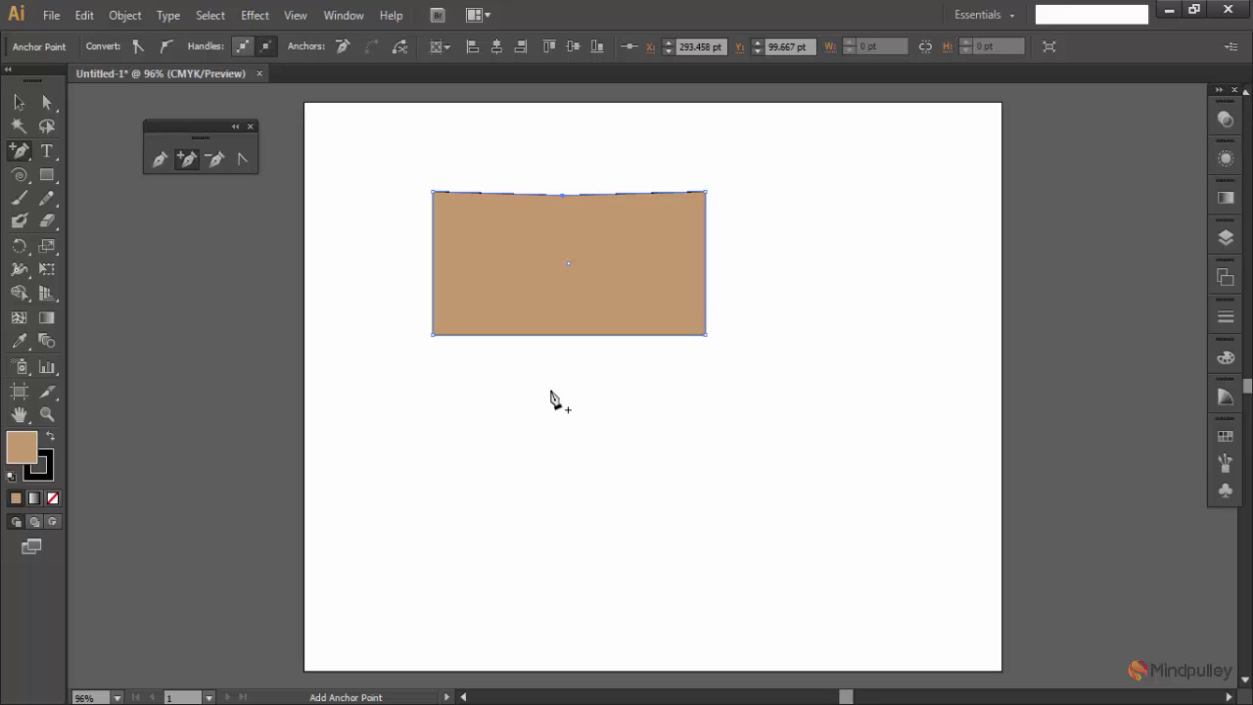
{"action": "key", "text": "Down"}
{"action": "key", "text": "Down"}
{"action": "key", "text": "Down"}
{"action": "key", "text": "Down"}
{"action": "key", "text": "Down"}
{"action": "key", "text": "Down"}
{"action": "key", "text": "Down"}
{"action": "key", "text": "Down"}
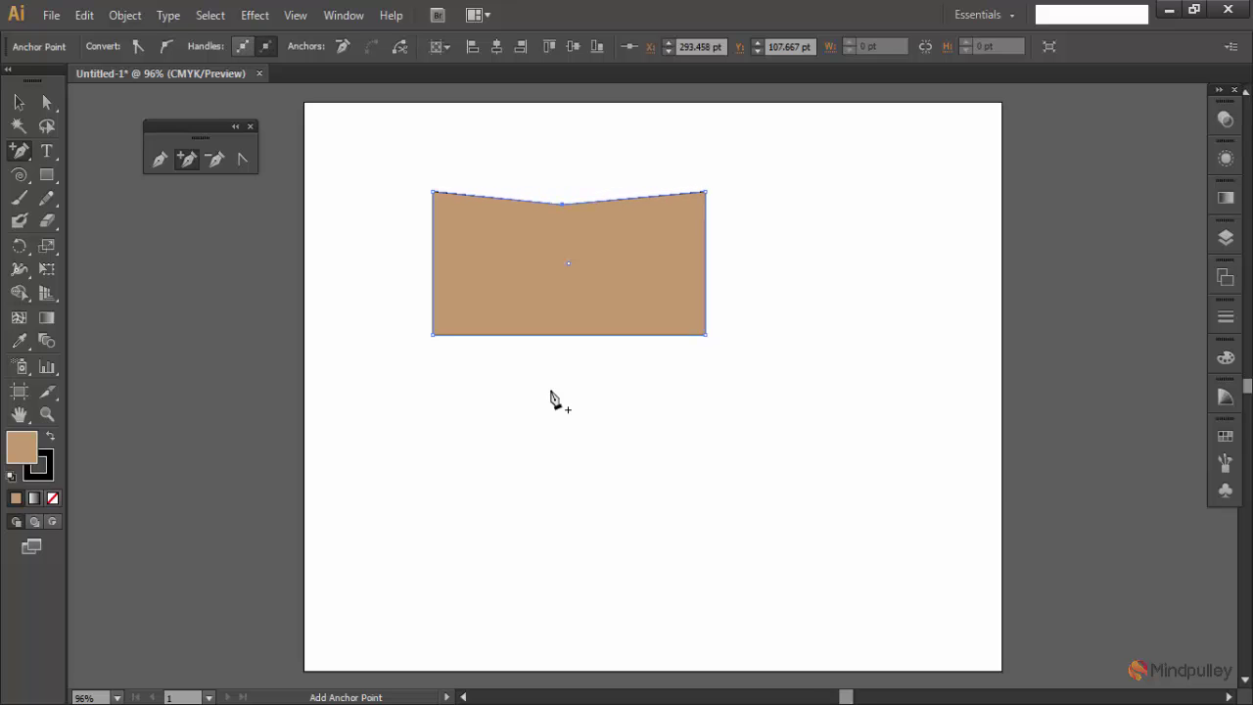
{"action": "key", "text": "Down"}
{"action": "key", "text": "Down"}
{"action": "key", "text": "Down"}
{"action": "key", "text": "Down"}
{"action": "key", "text": "Down"}
{"action": "key", "text": "Down"}
{"action": "key", "text": "Down"}
{"action": "key", "text": "Down"}
{"action": "key", "text": "Down"}
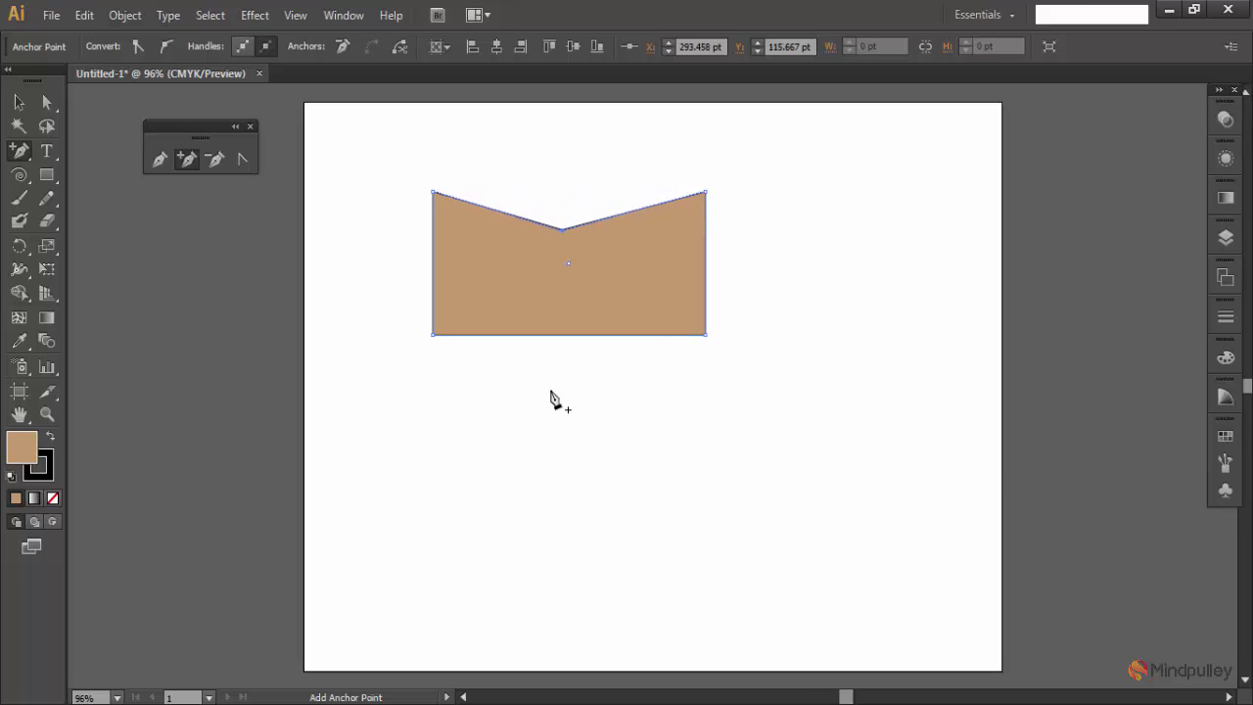
{"action": "key", "text": "Down"}
{"action": "key", "text": "Down"}
{"action": "key", "text": "Down"}
{"action": "key", "text": "Down"}
{"action": "key", "text": "Down"}
{"action": "key", "text": "Down"}
{"action": "key", "text": "Down"}
{"action": "key", "text": "Down"}
{"action": "key", "text": "Down"}
{"action": "key", "text": "Down"}
{"action": "key", "text": "Down"}
{"action": "key", "text": "Down"}
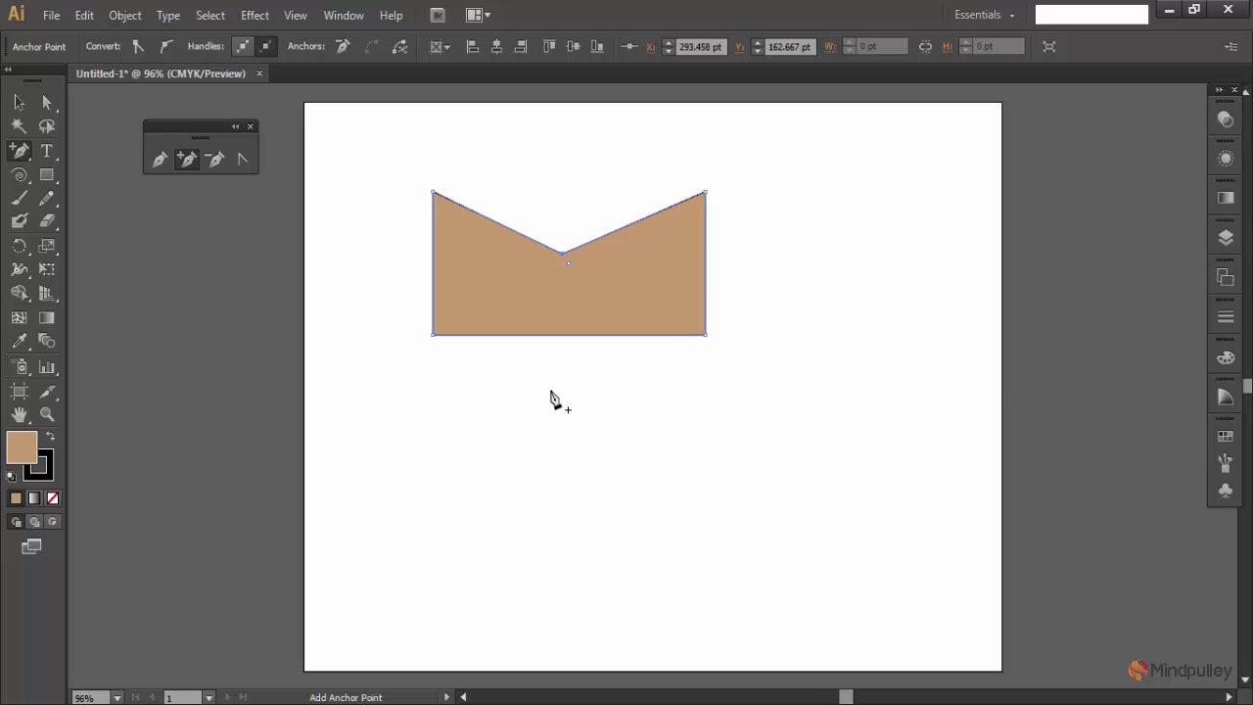
{"action": "key", "text": "Down"}
{"action": "key", "text": "Down"}
{"action": "key", "text": "Down"}
{"action": "key", "text": "Down"}
{"action": "key", "text": "Down"}
{"action": "key", "text": "Down"}
{"action": "key", "text": "Down"}
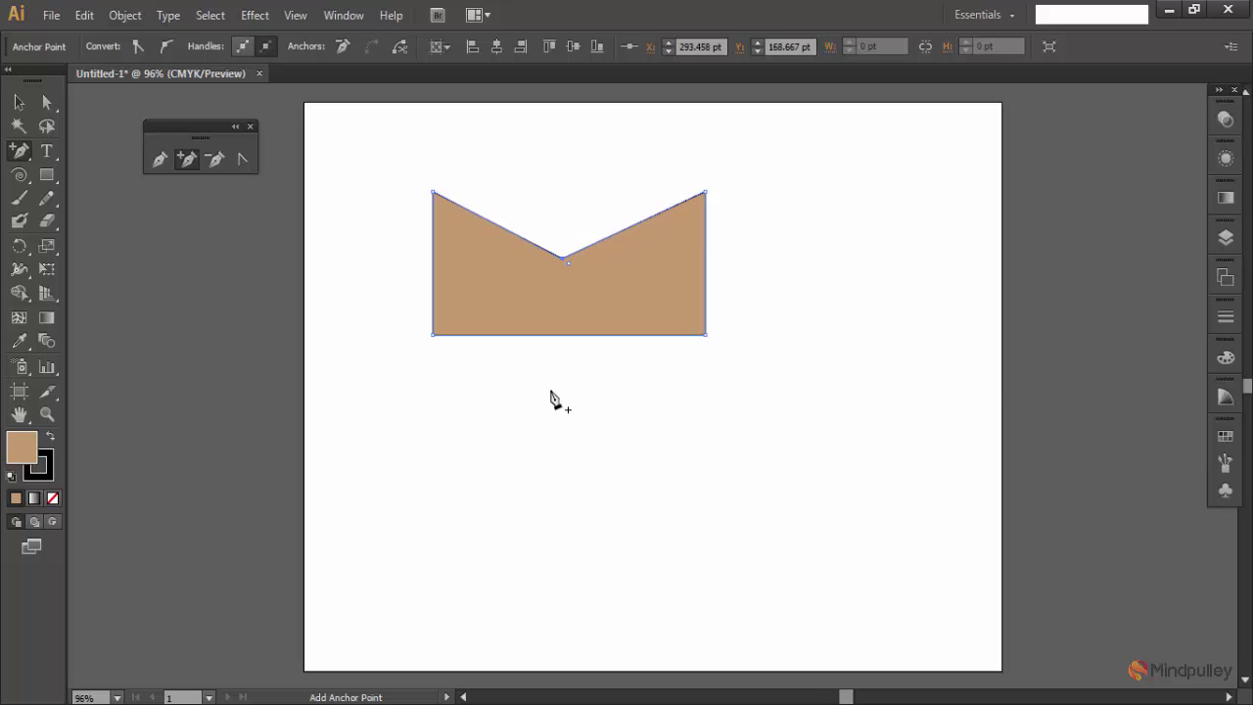
- Fine-tune the notch point with arrow nudges until the V sits centred in the top edge
{"action": "key", "text": "Right"}
{"action": "key", "text": "Right"}
{"action": "key", "text": "Right"}
{"action": "key", "text": "Right"}
{"action": "key", "text": "Right"}
{"action": "key", "text": "Right"}
{"action": "key", "text": "Right"}
{"action": "key", "text": "Left"}
{"action": "key", "text": "Left"}
{"action": "key", "text": "Left"}
{"action": "key", "text": "Left"}
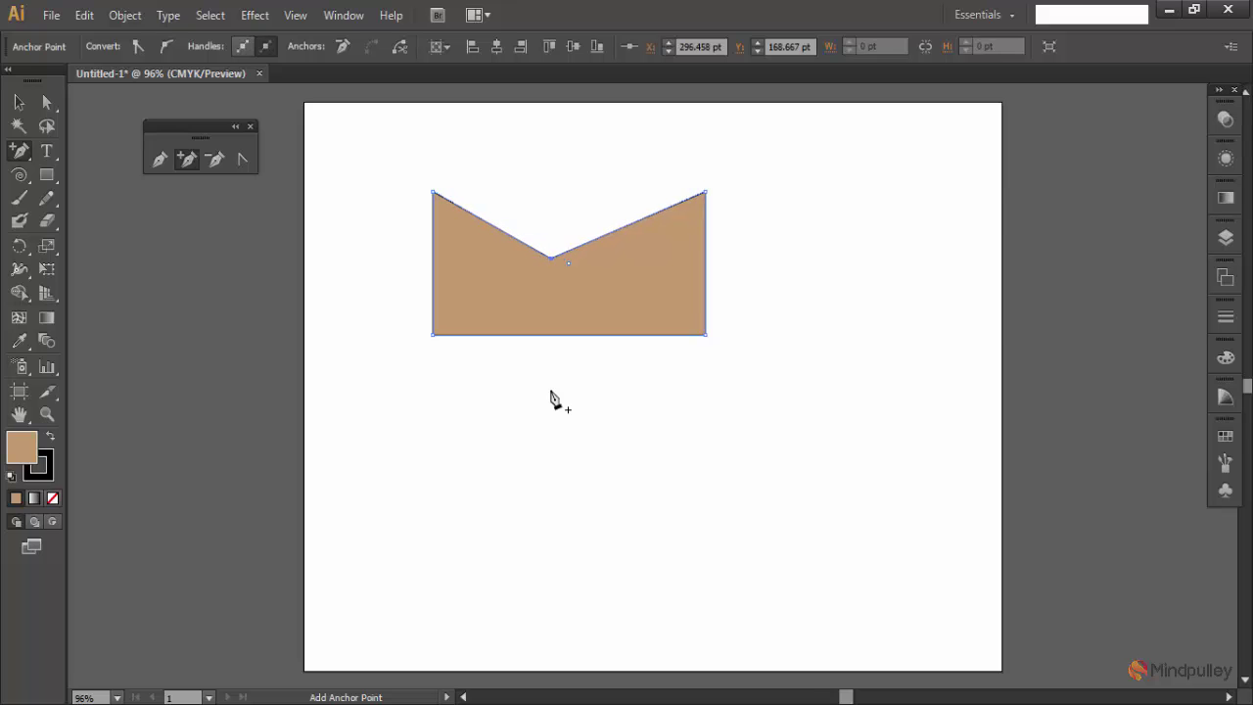
{"action": "key", "text": "shift+Left"}
{"action": "key", "text": "shift+Left"}
{"action": "key", "text": "shift+Left"}
{"action": "key", "text": "Left"}
{"action": "key", "text": "Left"}
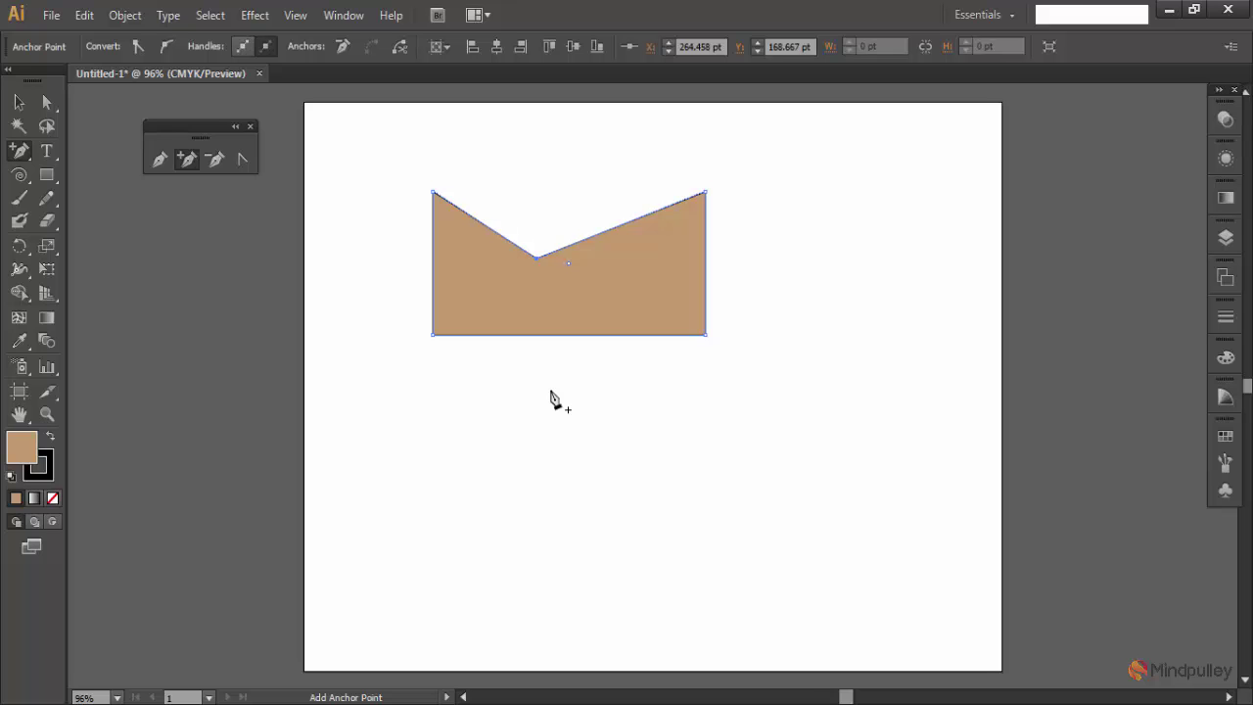
{"action": "key", "text": "Up"}
{"action": "key", "text": "Up"}
{"action": "key", "text": "Up"}
{"action": "key", "text": "Up"}
{"action": "key", "text": "Up"}
{"action": "key", "text": "Up"}
{"action": "key", "text": "Up"}
{"action": "key", "text": "Up"}
{"action": "key", "text": "Up"}
{"action": "key", "text": "Up"}
{"action": "key", "text": "Up"}
{"action": "key", "text": "Up"}
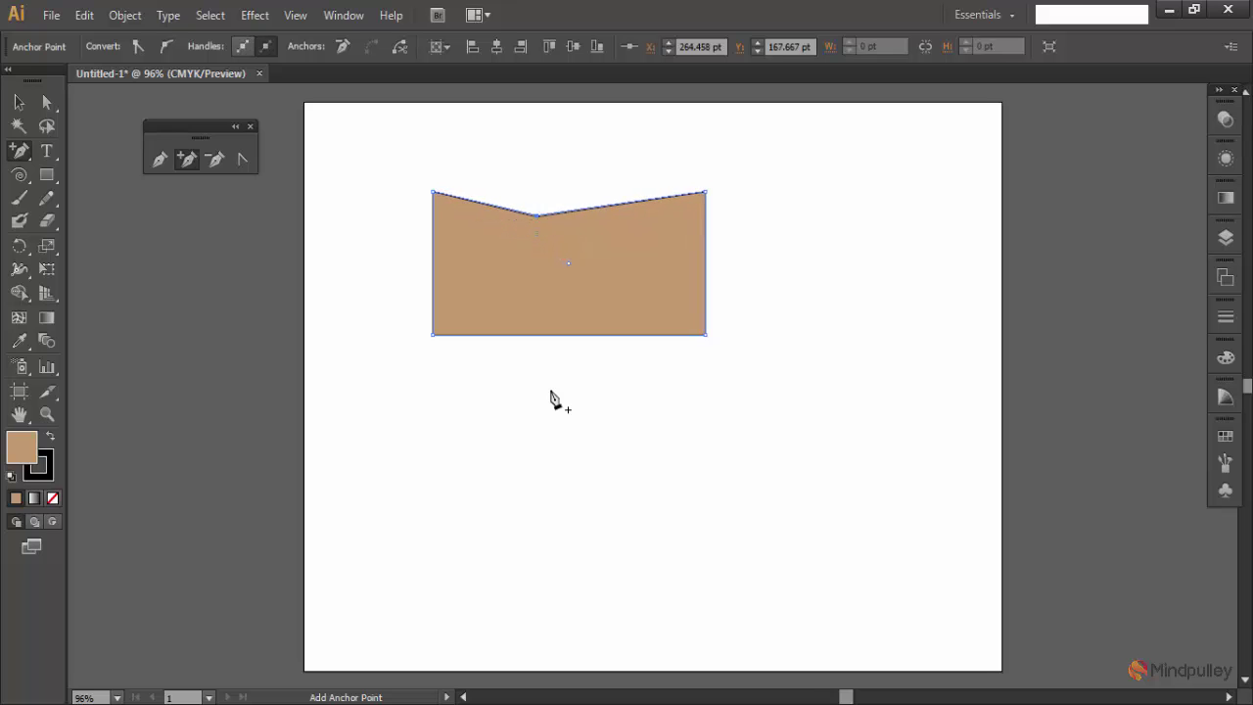
{"action": "key", "text": "Up"}
{"action": "key", "text": "Up"}
{"action": "key", "text": "Up"}
{"action": "key", "text": "Up"}
{"action": "key", "text": "Up"}
{"action": "key", "text": "Up"}
{"action": "key", "text": "Up"}
{"action": "key", "text": "Up"}
{"action": "key", "text": "Up"}
{"action": "key", "text": "Up"}
{"action": "key", "text": "Up"}
{"action": "key", "text": "Up"}
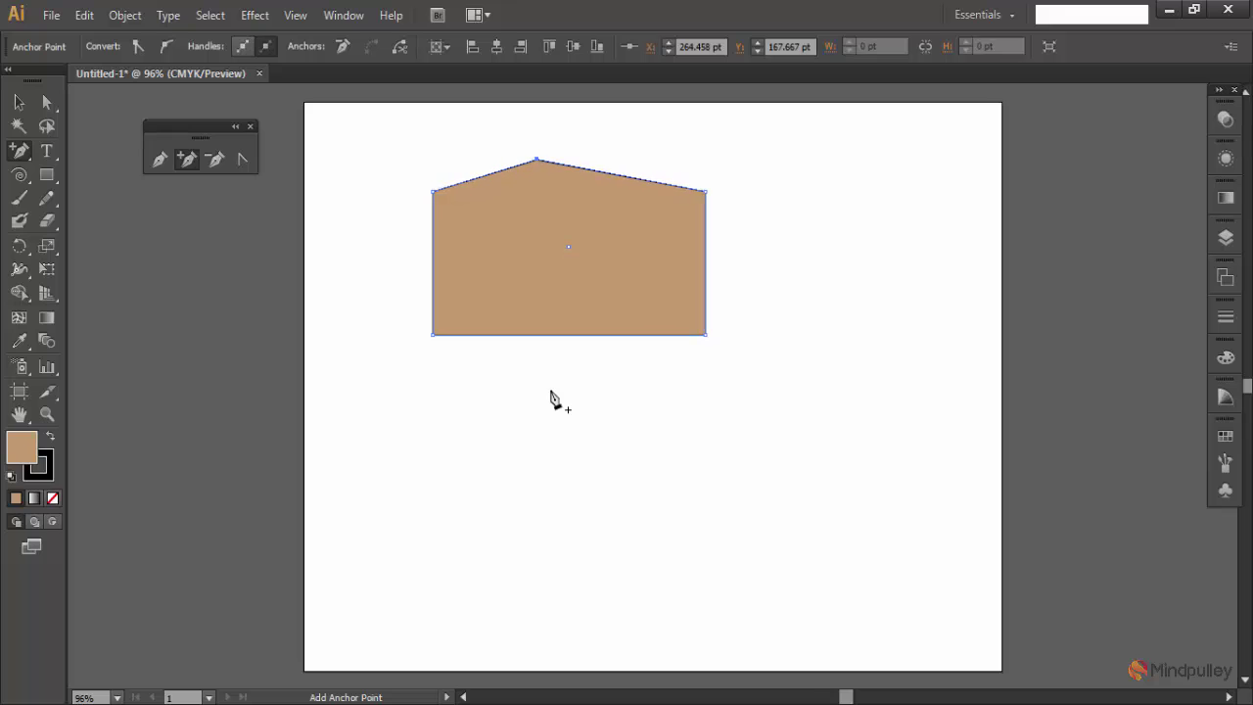
{"action": "key", "text": "Up"}
{"action": "key", "text": "Up"}
{"action": "key", "text": "Up"}
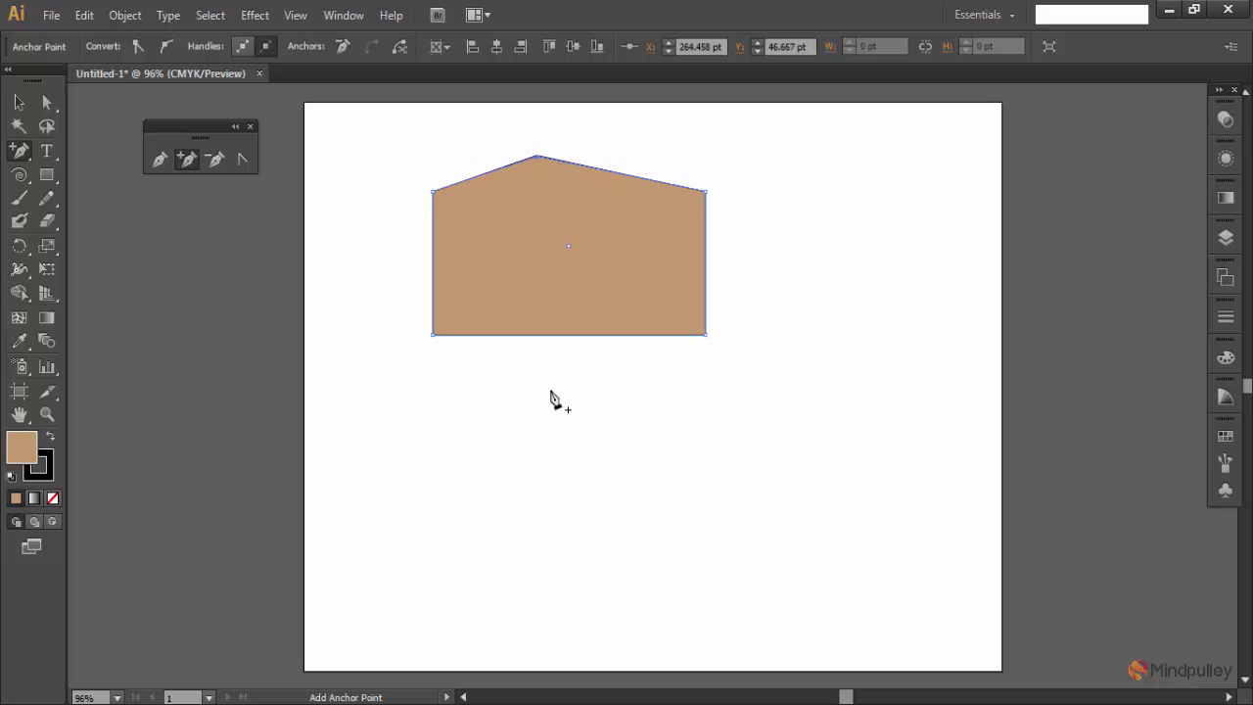
{"action": "key", "text": "Down"}
{"action": "key", "text": "Down"}
{"action": "key", "text": "Down"}
{"action": "key", "text": "Down"}
{"action": "key", "text": "Down"}
{"action": "key", "text": "Down"}
{"action": "key", "text": "Down"}
{"action": "key", "text": "Down"}
{"action": "key", "text": "Down"}
{"action": "key", "text": "Down"}
{"action": "key", "text": "Down"}
{"action": "key", "text": "Down"}
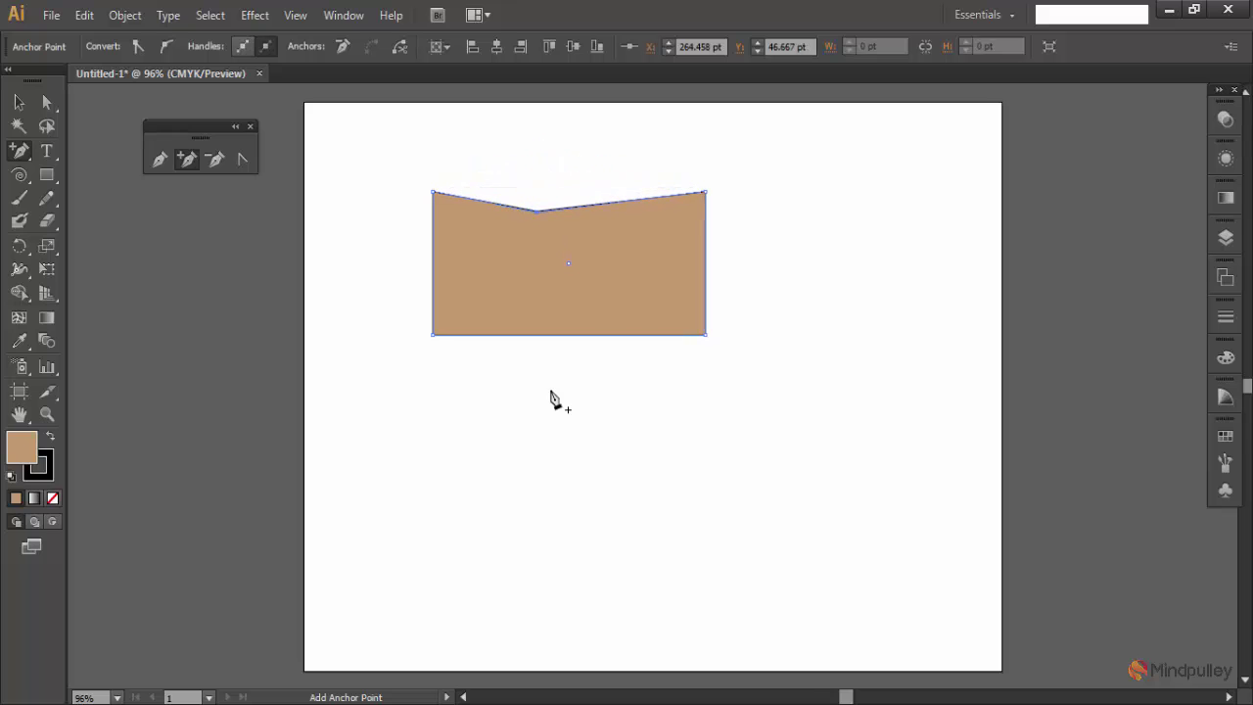
{"action": "key", "text": "Down"}
{"action": "key", "text": "Down"}
{"action": "key", "text": "Down"}
{"action": "key", "text": "Down"}
{"action": "key", "text": "Down"}
{"action": "key", "text": "Down"}
{"action": "key", "text": "Down"}
{"action": "key", "text": "Down"}
{"action": "key", "text": "Down"}
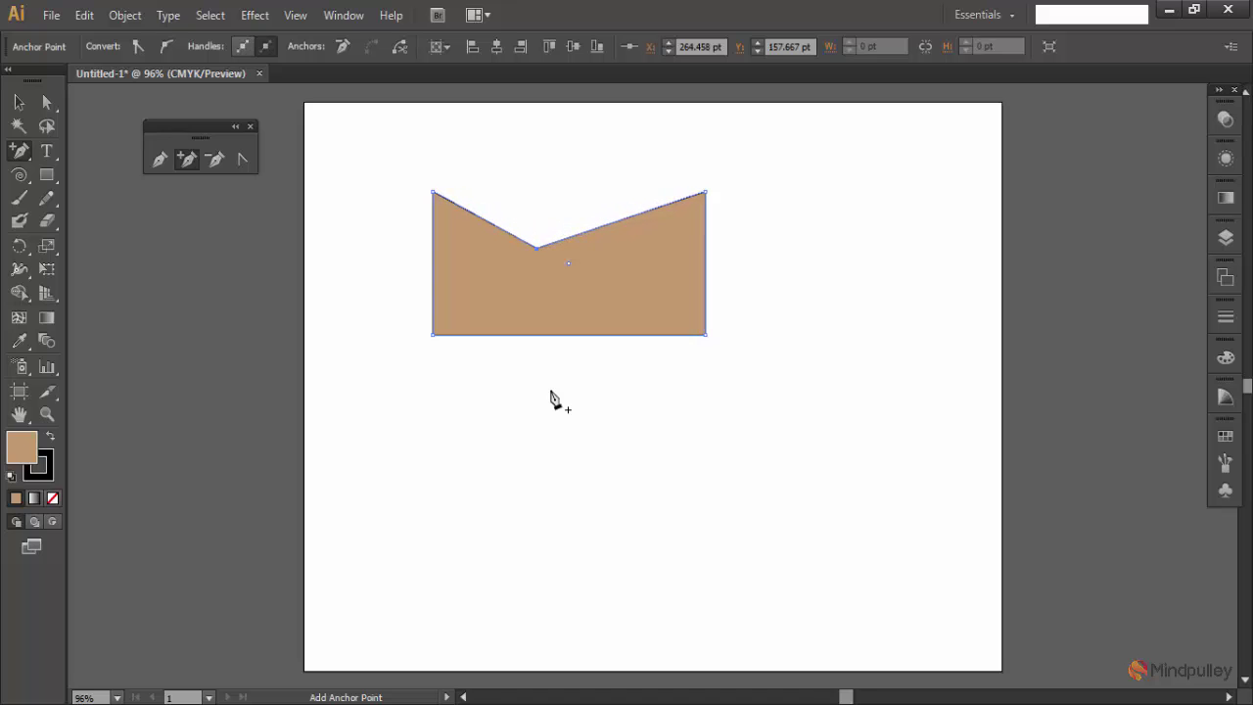
{"action": "key", "text": "Right"}
{"action": "key", "text": "Right"}
{"action": "key", "text": "Right"}
{"action": "key", "text": "Right"}
{"action": "key", "text": "Right"}
{"action": "key", "text": "Right"}
{"action": "key", "text": "Right"}
{"action": "key", "text": "Right"}
{"action": "key", "text": "Right"}
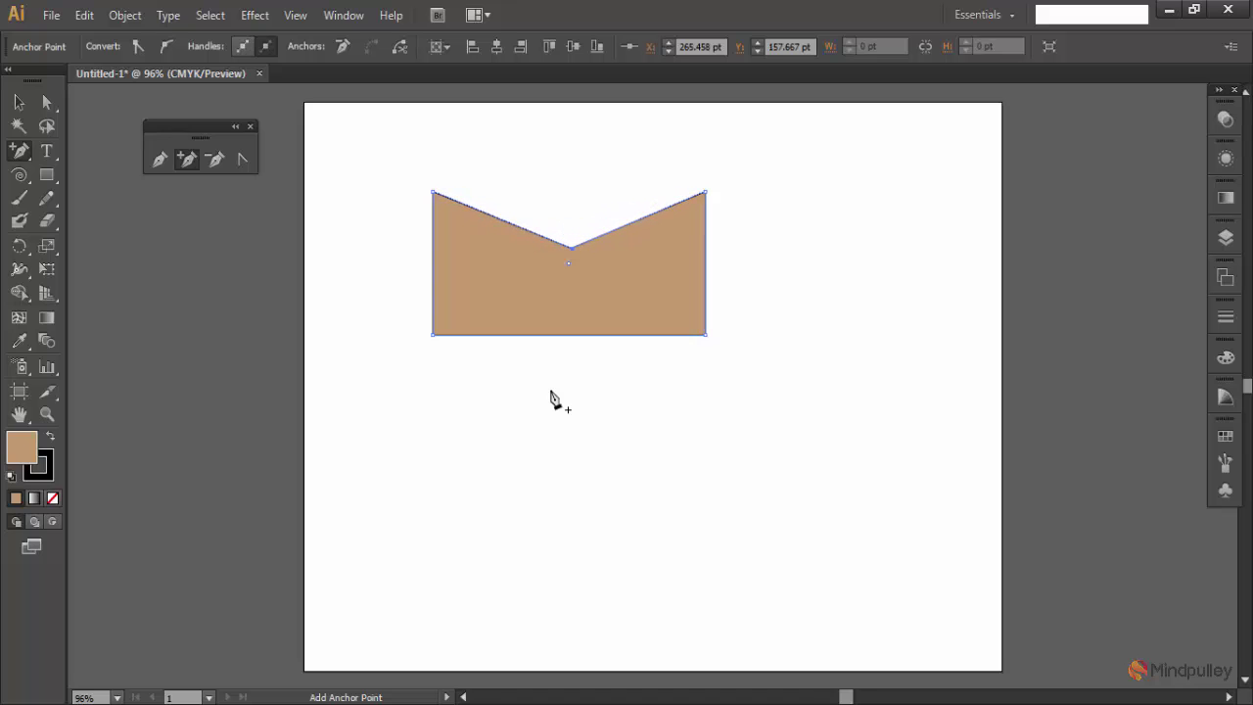
{"action": "key", "text": "Right"}
{"action": "key", "text": "Right"}
{"action": "key", "text": "Right"}
{"action": "key", "text": "Left"}
{"action": "key", "text": "Left"}
{"action": "key", "text": "Left"}
{"action": "key", "text": "Left"}
{"action": "key", "text": "Left"}
{"action": "key", "text": "Left"}
{"action": "key", "text": "Left"}
{"action": "key", "text": "Down"}
{"action": "key", "text": "Down"}
{"action": "key", "text": "Down"}
{"action": "key", "text": "Down"}
{"action": "key", "text": "Down"}
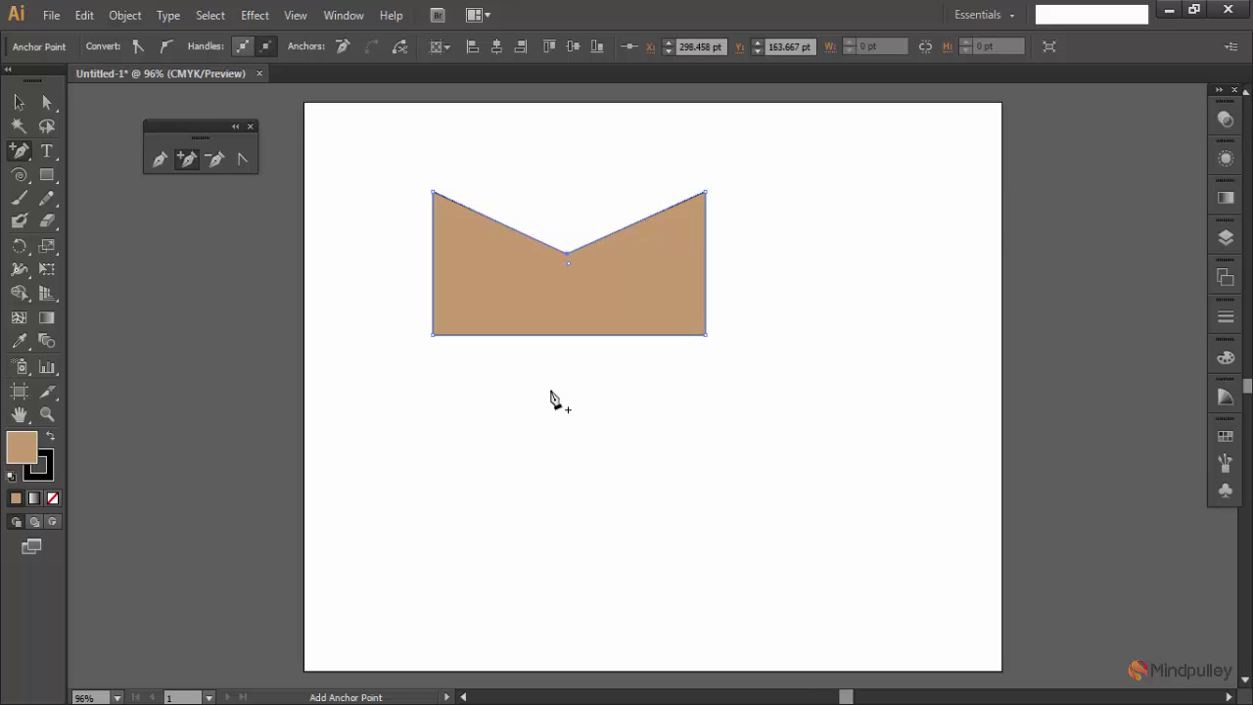
{"action": "key", "text": "Left"}
{"action": "key", "text": "Left"}
{"action": "key", "text": "Right"}
{"action": "left_click", "coordinate": [18, 103]}
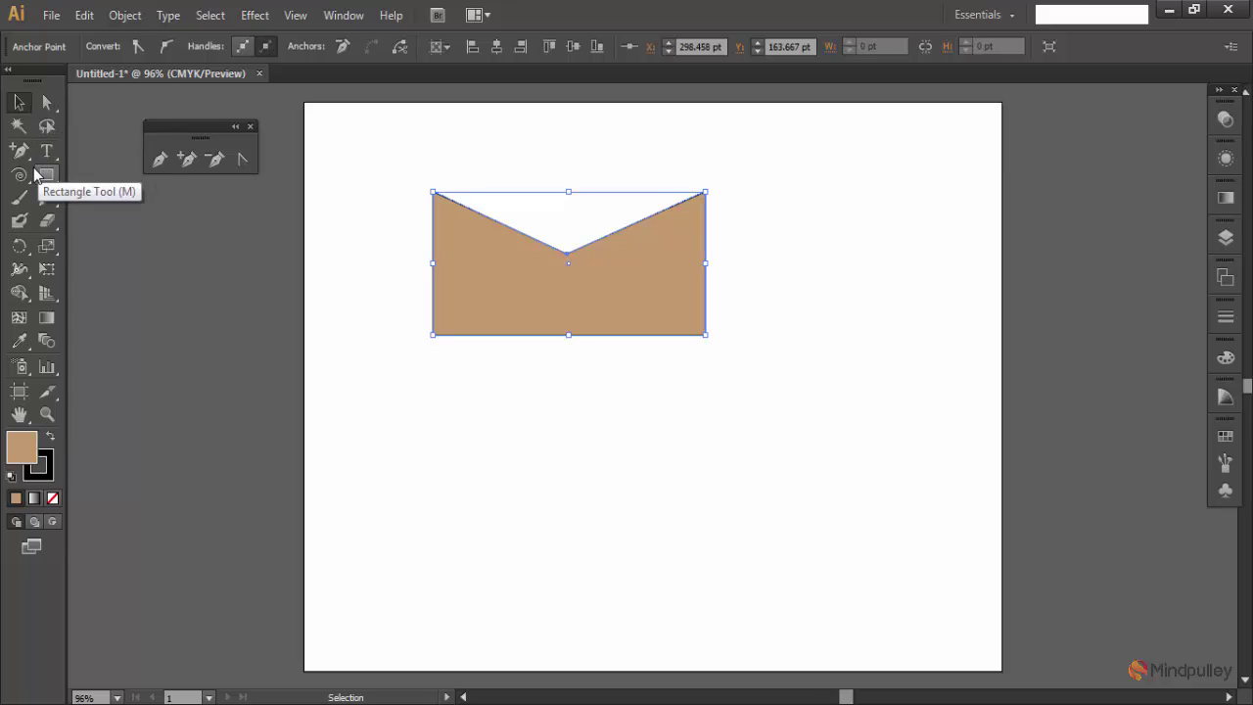
- Try the Delete Anchor Point tool, dismiss its warning, and switch to the Line Segment tool
{"action": "key", "text": "plus"}
{"action": "mouse_move", "coordinate": [26, 165]}
{"action": "left_mouse_down"}
{"action": "mouse_move", "coordinate": [72, 210]}
{"action": "mouse_move", "coordinate": [71, 197]}
{"action": "left_mouse_up"}
{"action": "left_click", "coordinate": [509, 259]}
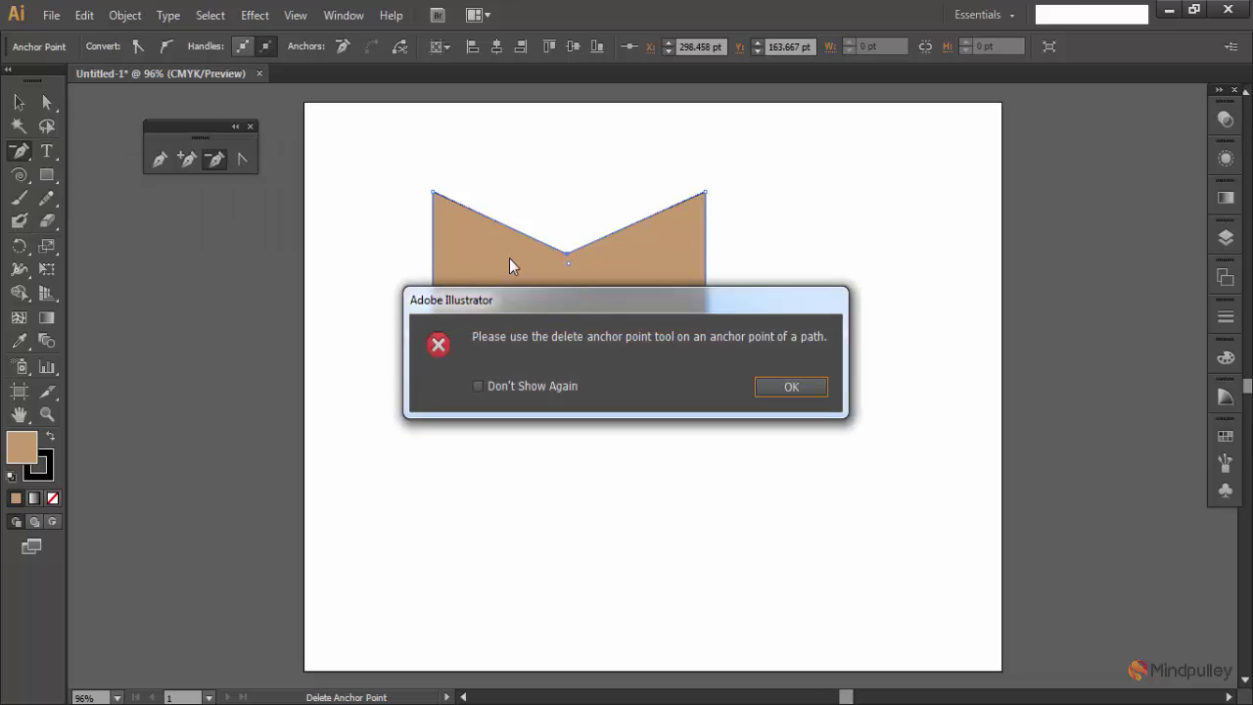
{"action": "left_click", "coordinate": [791, 388]}
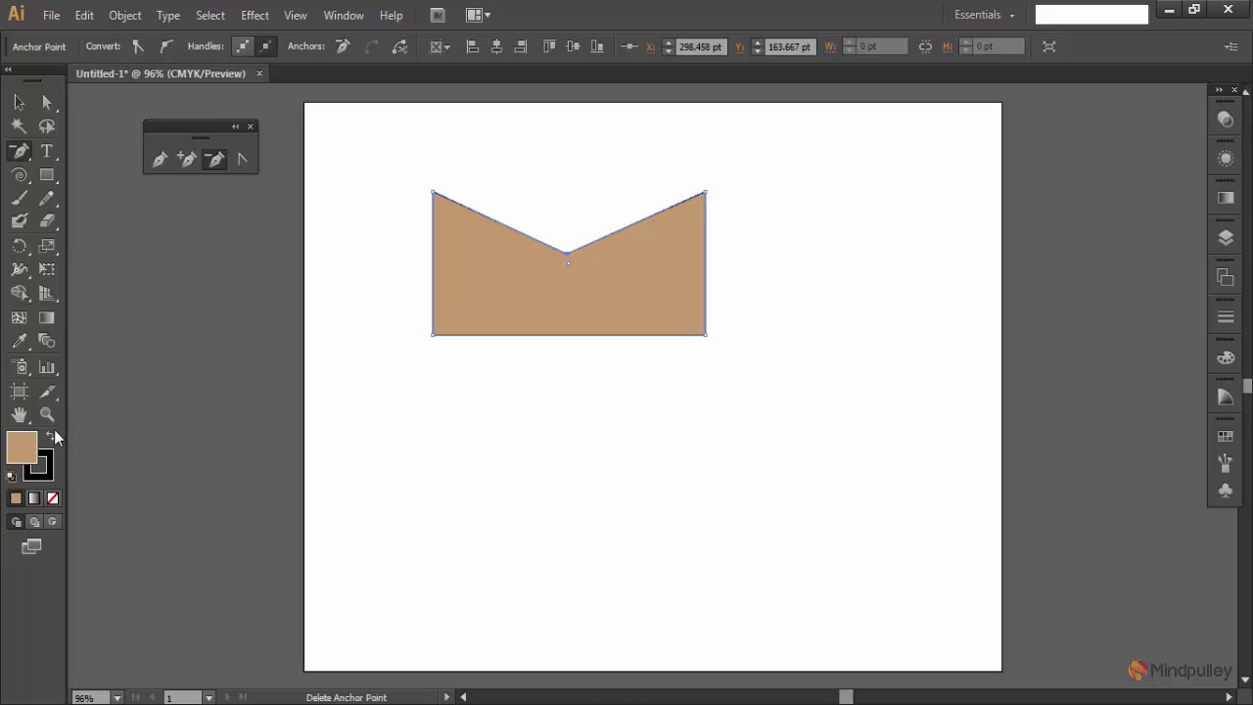
{"action": "left_click_drag", "start_coordinate": [18, 174], "coordinate": [75, 173]}
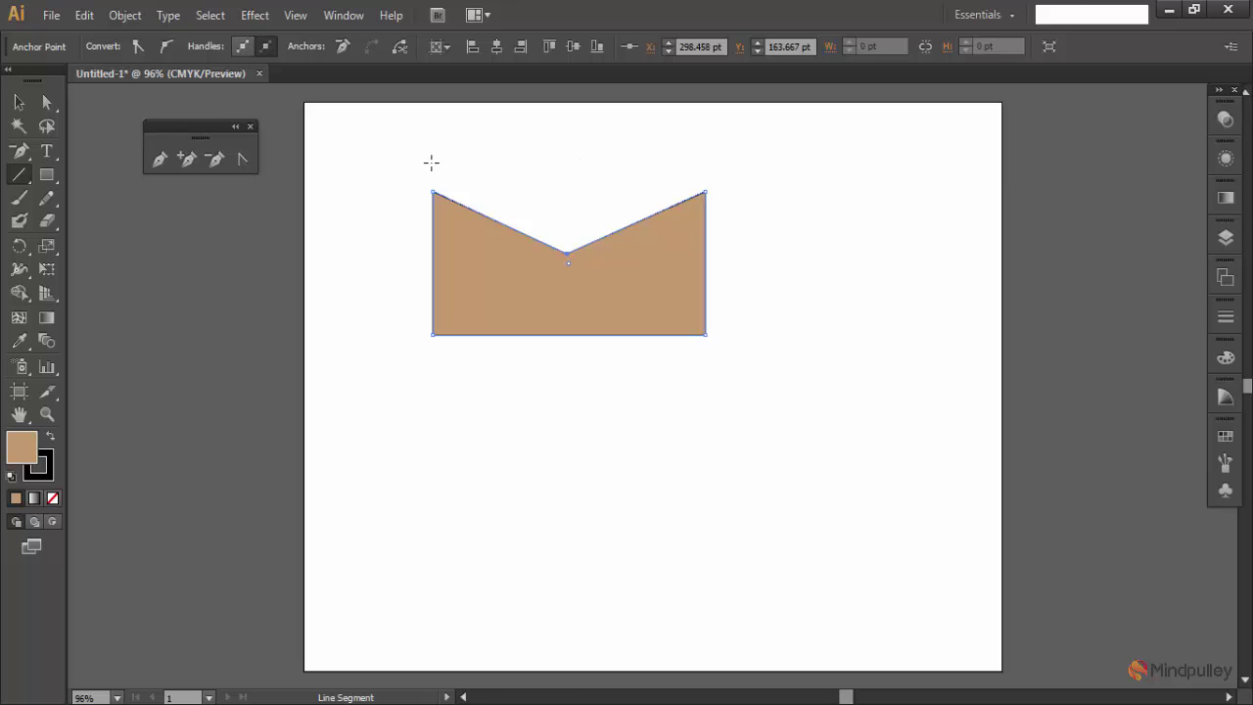
- Draw a horizontal line above the envelope and drag it down onto the top edge, spanning the notch
{"action": "left_click_drag", "start_coordinate": [432, 162], "coordinate": [707, 162]}
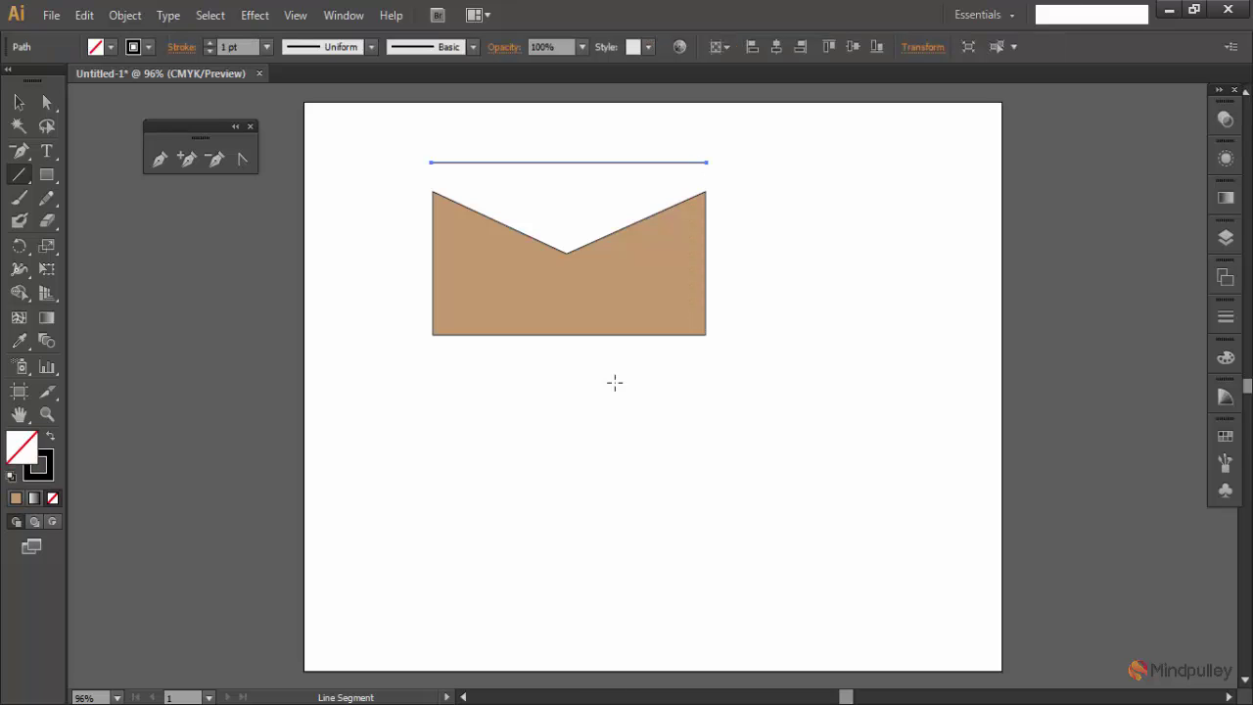
{"action": "left_click", "coordinate": [46, 101]}
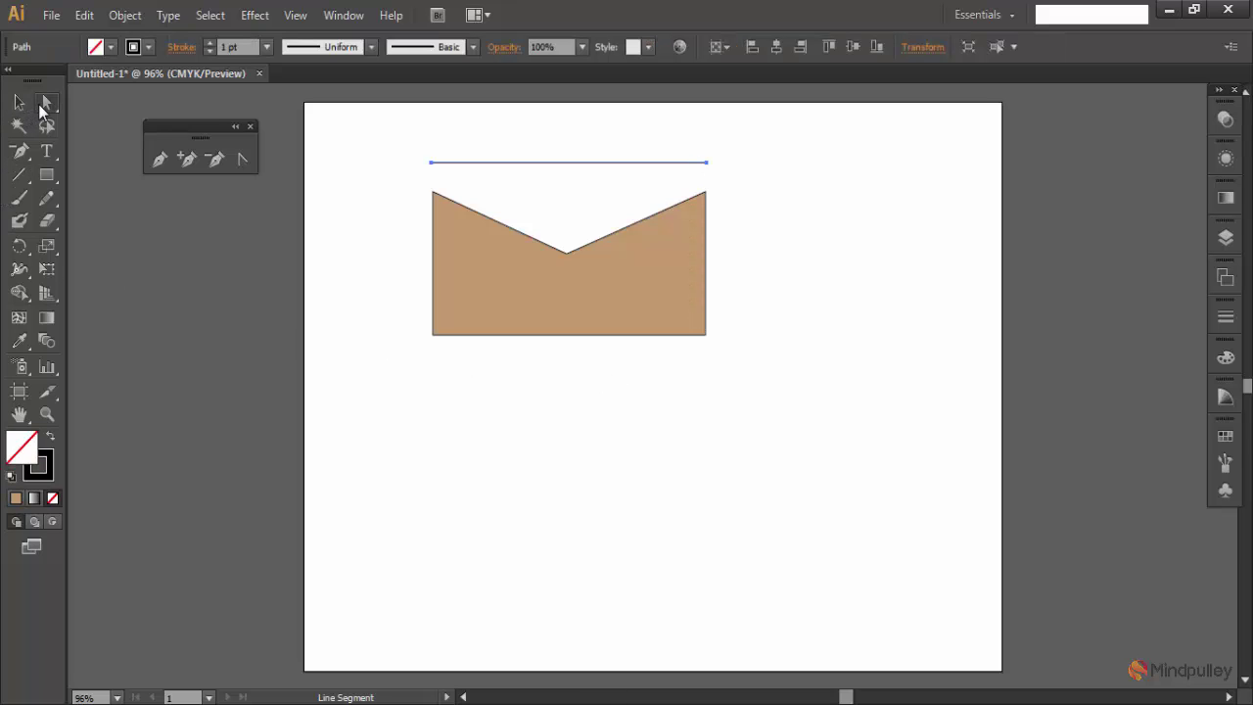
{"action": "left_click", "coordinate": [570, 171]}
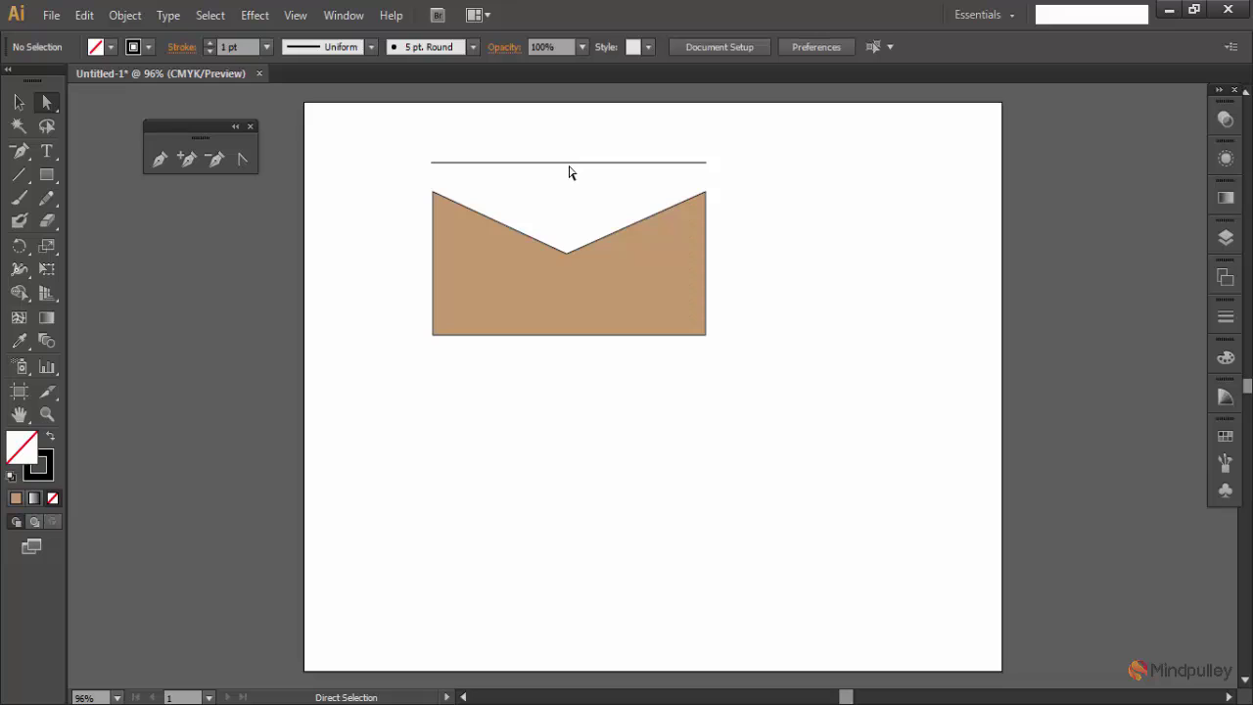
{"action": "left_click", "coordinate": [573, 163]}
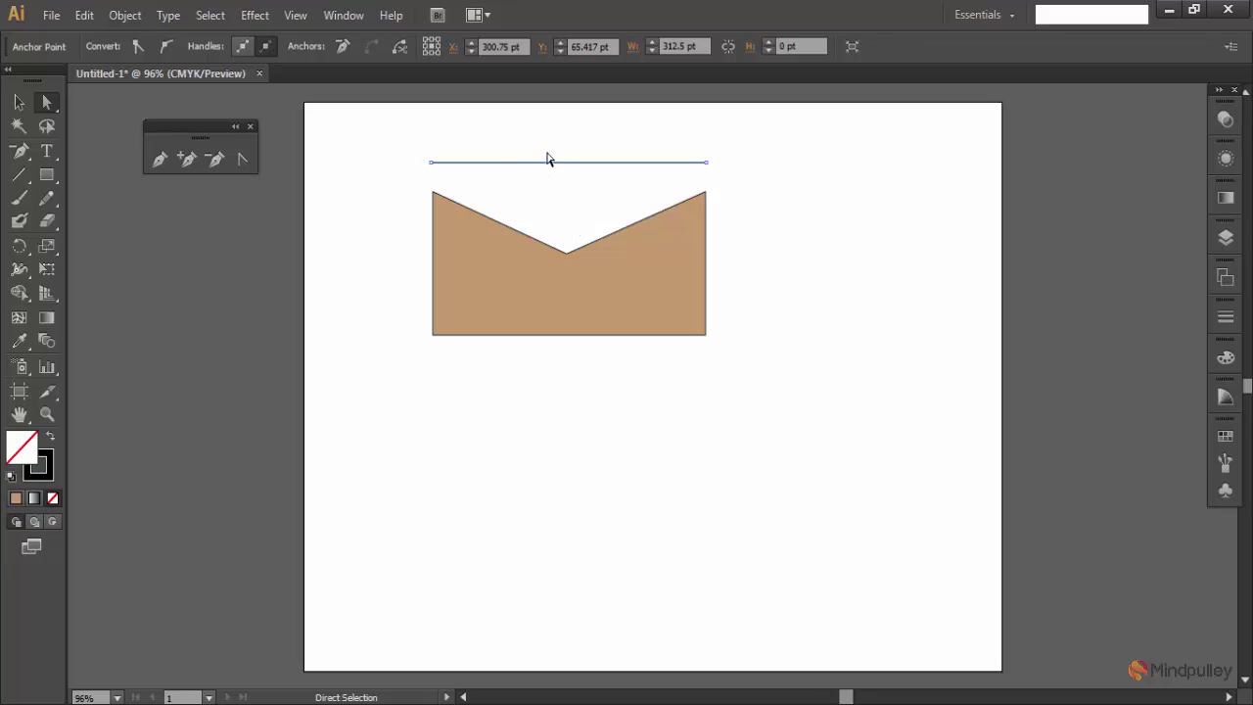
{"action": "left_click_drag", "start_coordinate": [554, 162], "coordinate": [558, 197]}
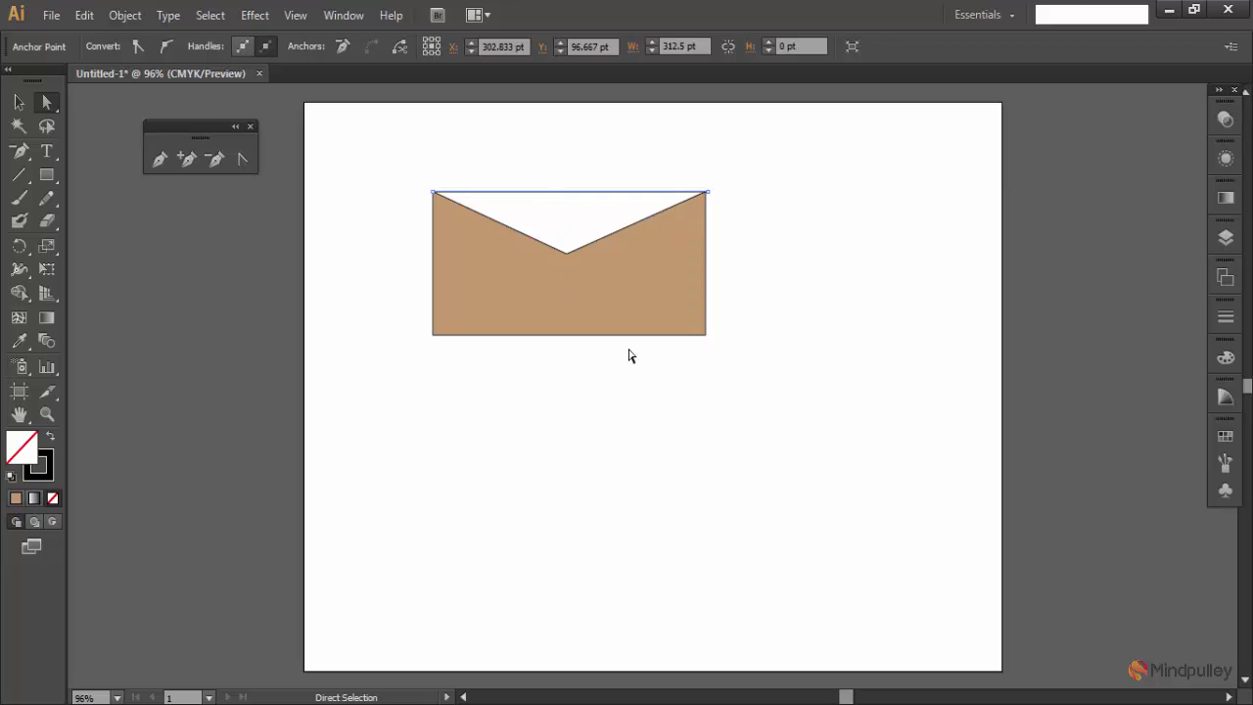
- Add an anchor at the top line's middle, dismiss the error, and nudge it up into a peak
{"action": "left_click", "coordinate": [186, 162]}
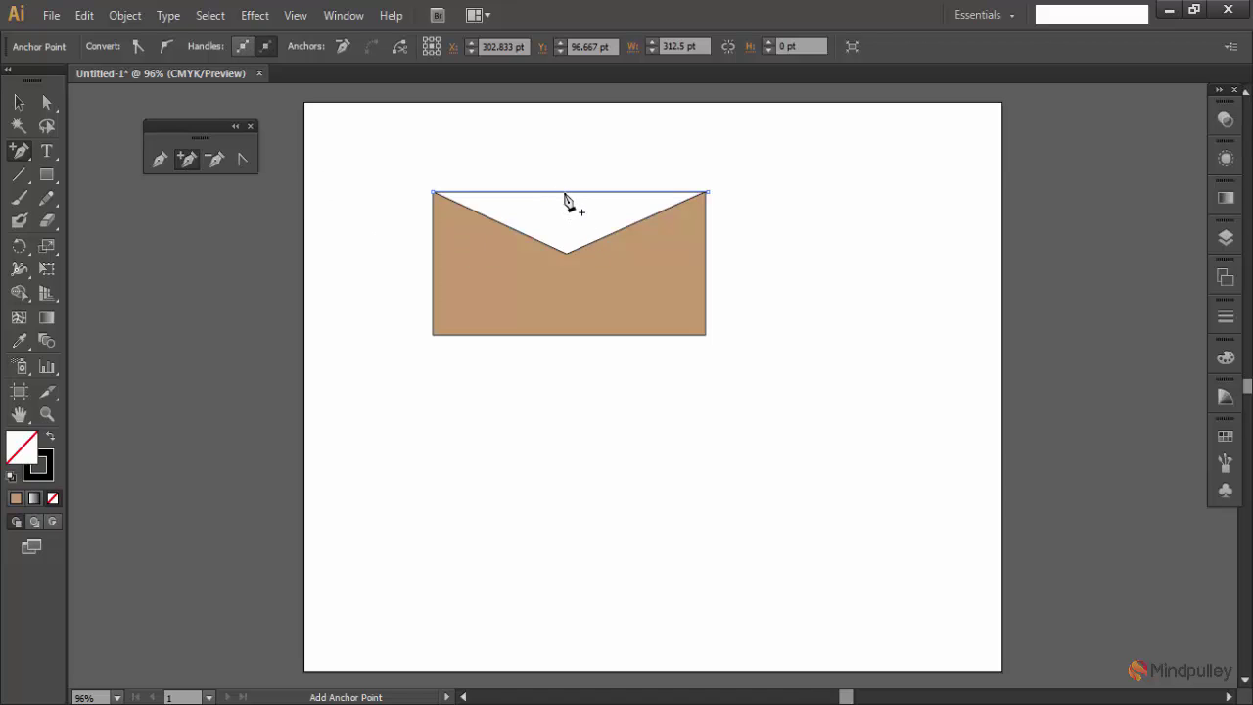
{"action": "left_click", "coordinate": [564, 193]}
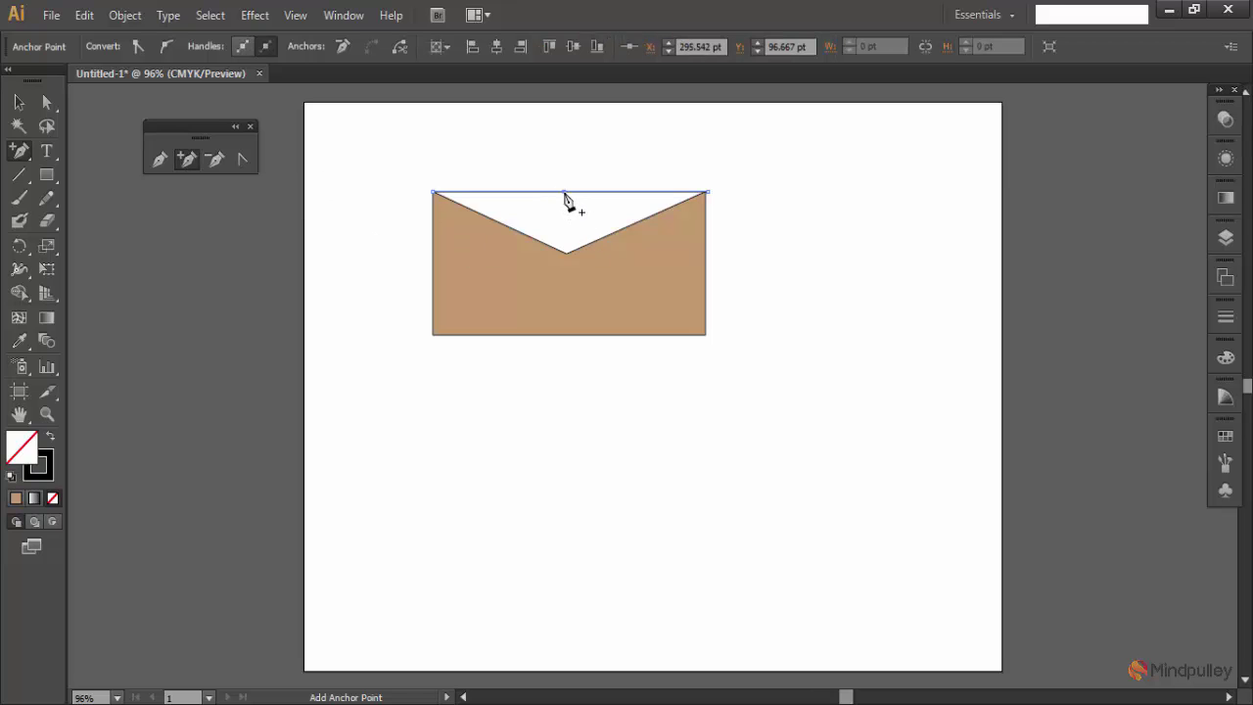
{"action": "left_click", "coordinate": [564, 193]}
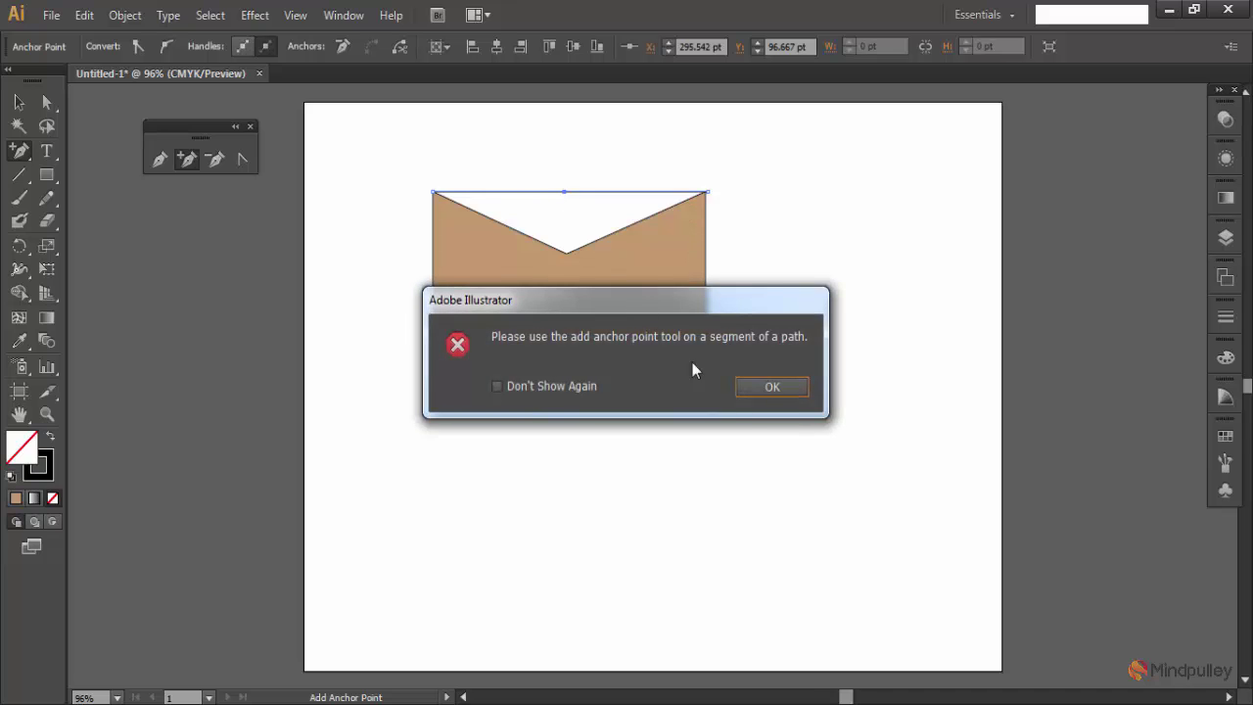
{"action": "left_click", "coordinate": [760, 395]}
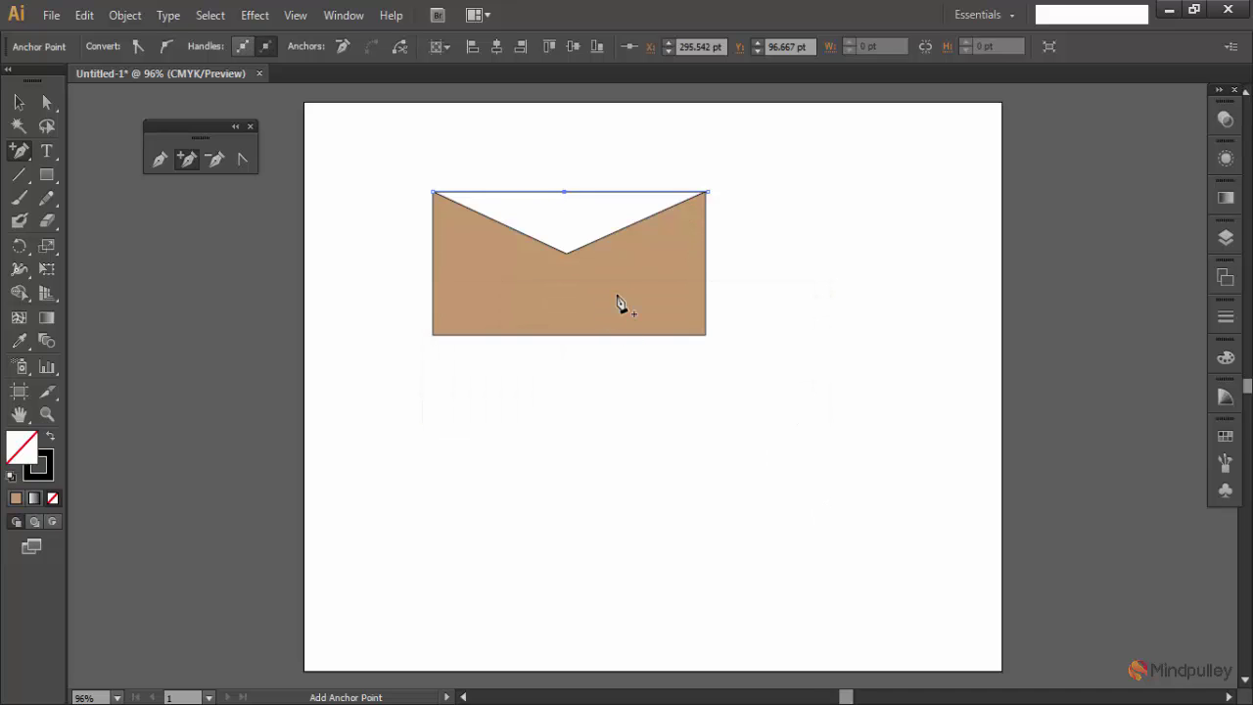
{"action": "key", "text": "Up"}
{"action": "key", "text": "Up"}
{"action": "key", "text": "Up"}
{"action": "key", "text": "Up"}
{"action": "key", "text": "Up"}
{"action": "key", "text": "Up"}
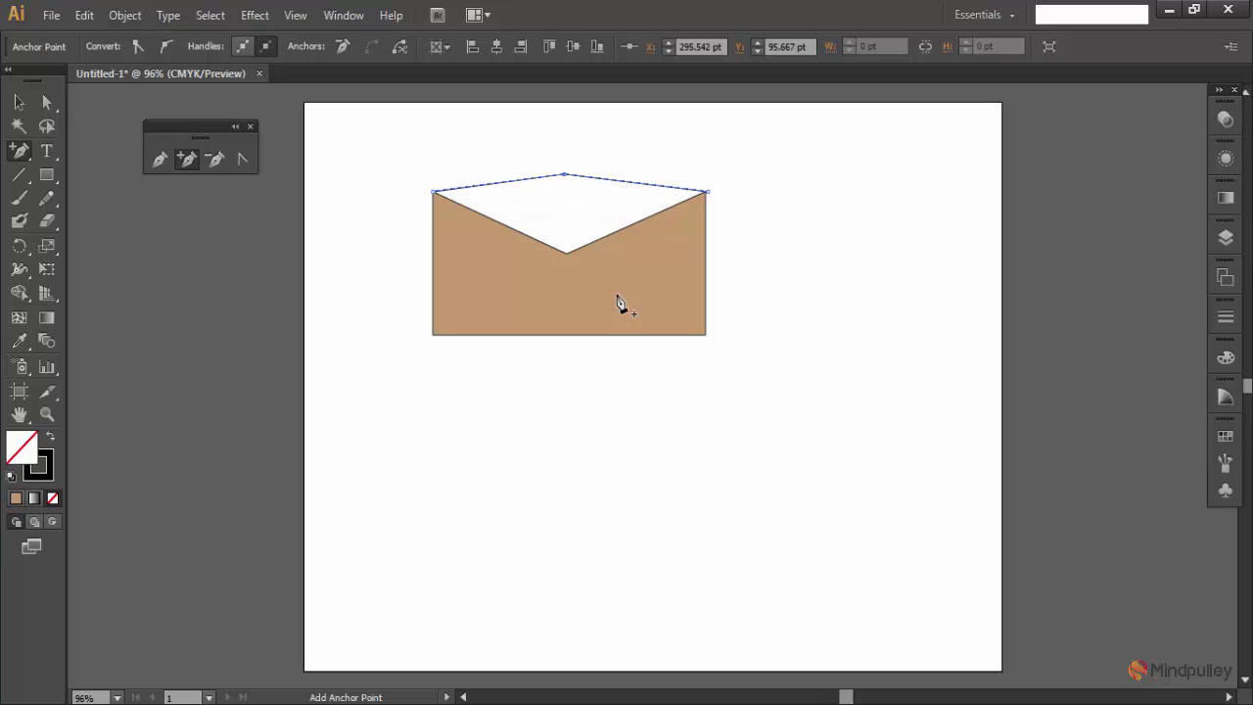
{"action": "key", "text": "Up"}
{"action": "key", "text": "Up"}
{"action": "key", "text": "Up"}
{"action": "key", "text": "Up"}
{"action": "key", "text": "Up"}
{"action": "key", "text": "Up"}
{"action": "key", "text": "Up"}
{"action": "key", "text": "Up"}
{"action": "key", "text": "Up"}
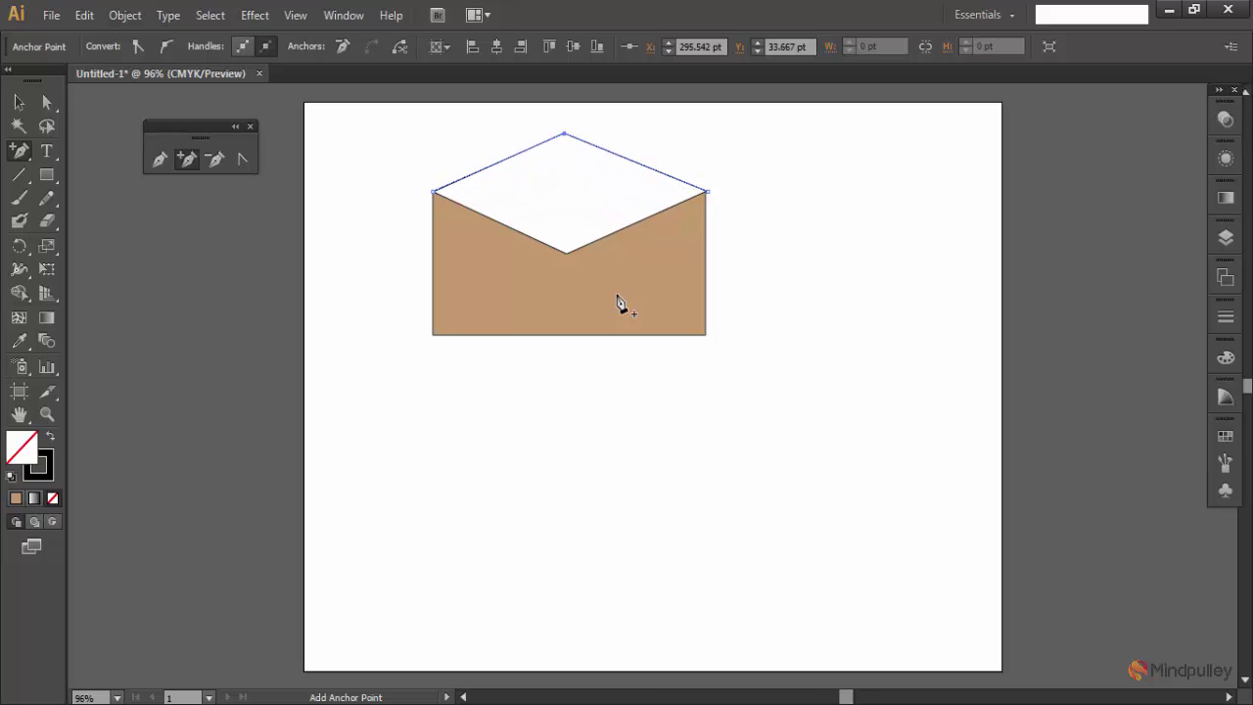
{"action": "key", "text": "Up"}
{"action": "key", "text": "Up"}
{"action": "key", "text": "Up"}
{"action": "key", "text": "Up"}
{"action": "key", "text": "Up"}
{"action": "key", "text": "Up"}
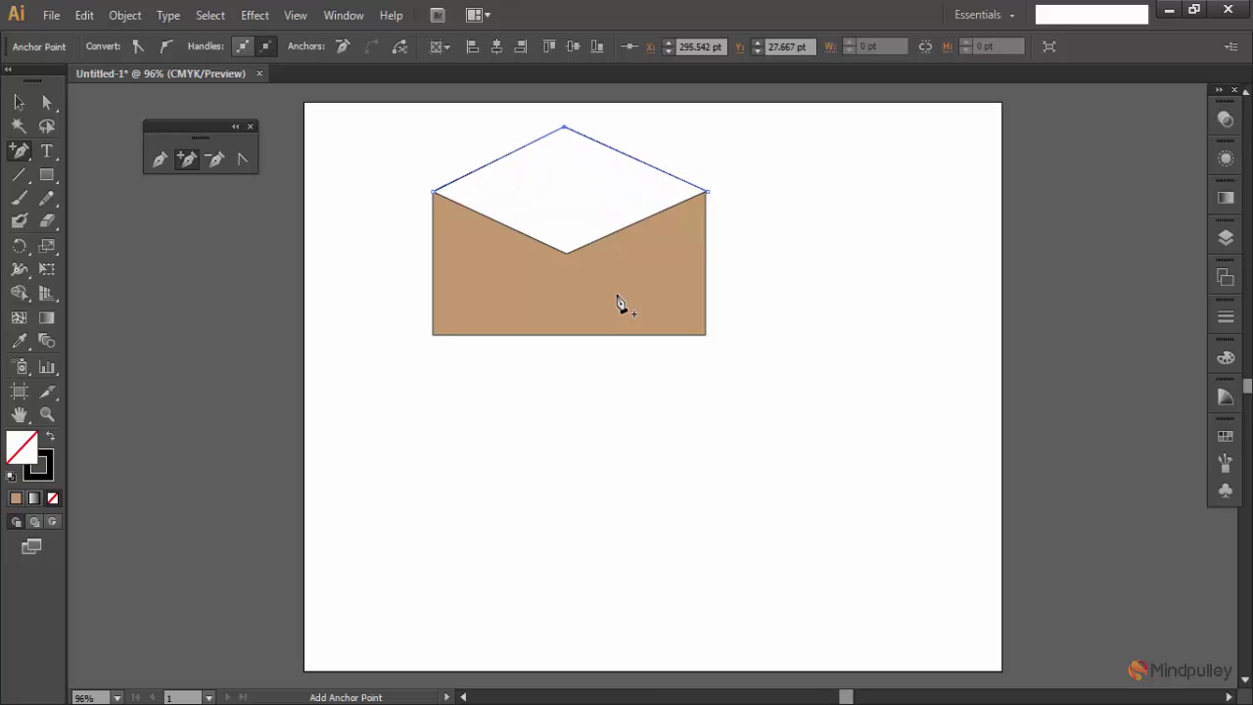
{"action": "key", "text": "Up"}
{"action": "key", "text": "Up"}
{"action": "key", "text": "Up"}
{"action": "key", "text": "Up"}
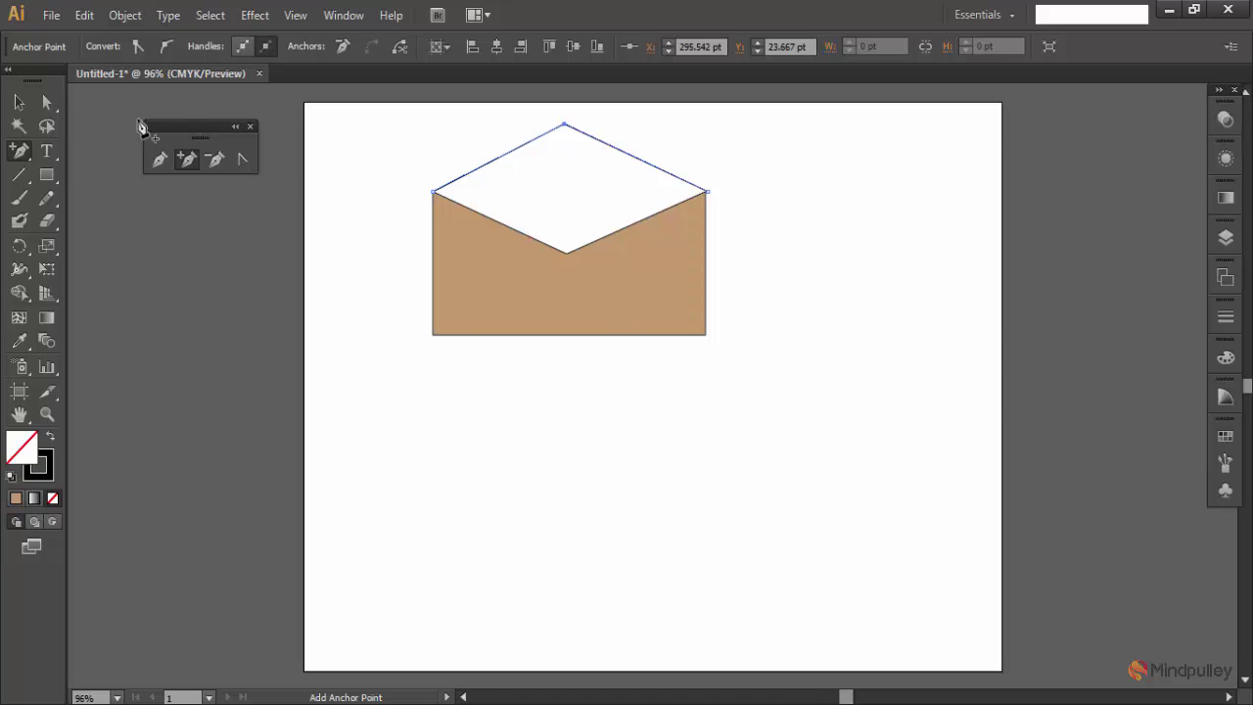
{"action": "left_click", "coordinate": [18, 175]}
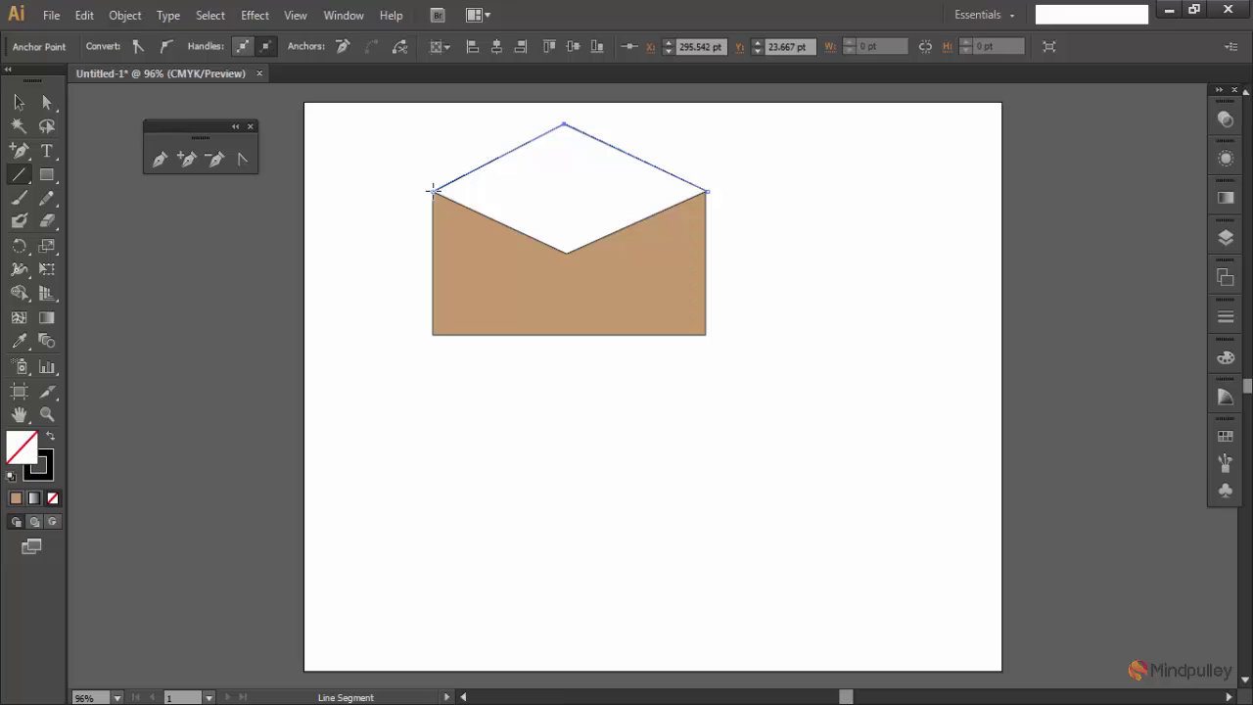
- Draw a straight line from the envelope's left top corner to its right top corner
{"action": "left_click_drag", "start_coordinate": [434, 189], "coordinate": [607, 186]}
{"action": "left_click_drag", "start_coordinate": [709, 190], "coordinate": [709, 190]}
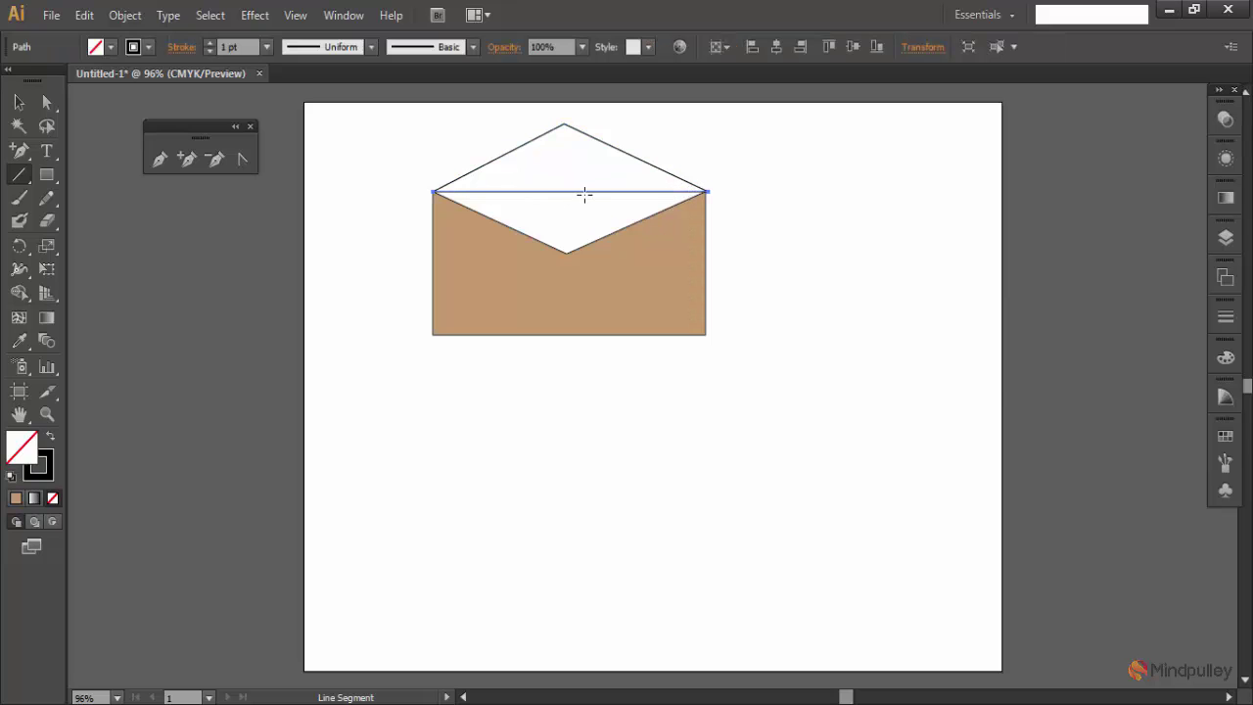
{"action": "left_click", "coordinate": [588, 188]}
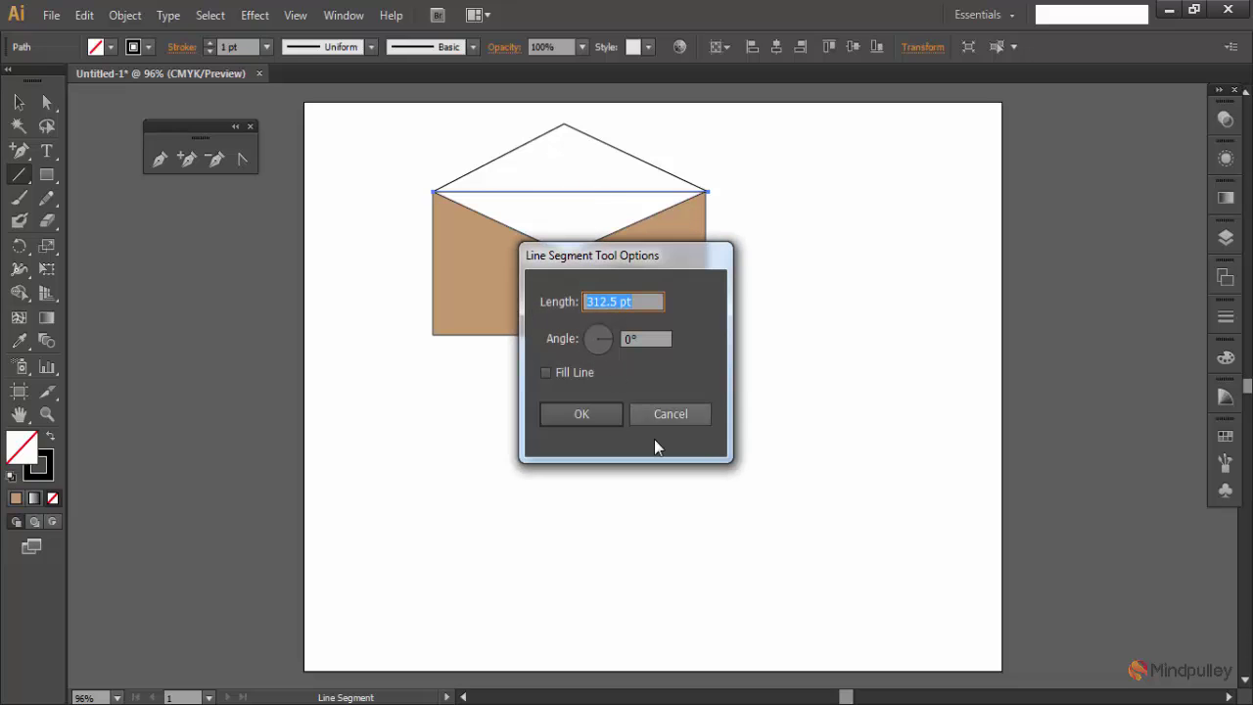
{"action": "left_click", "coordinate": [664, 415]}
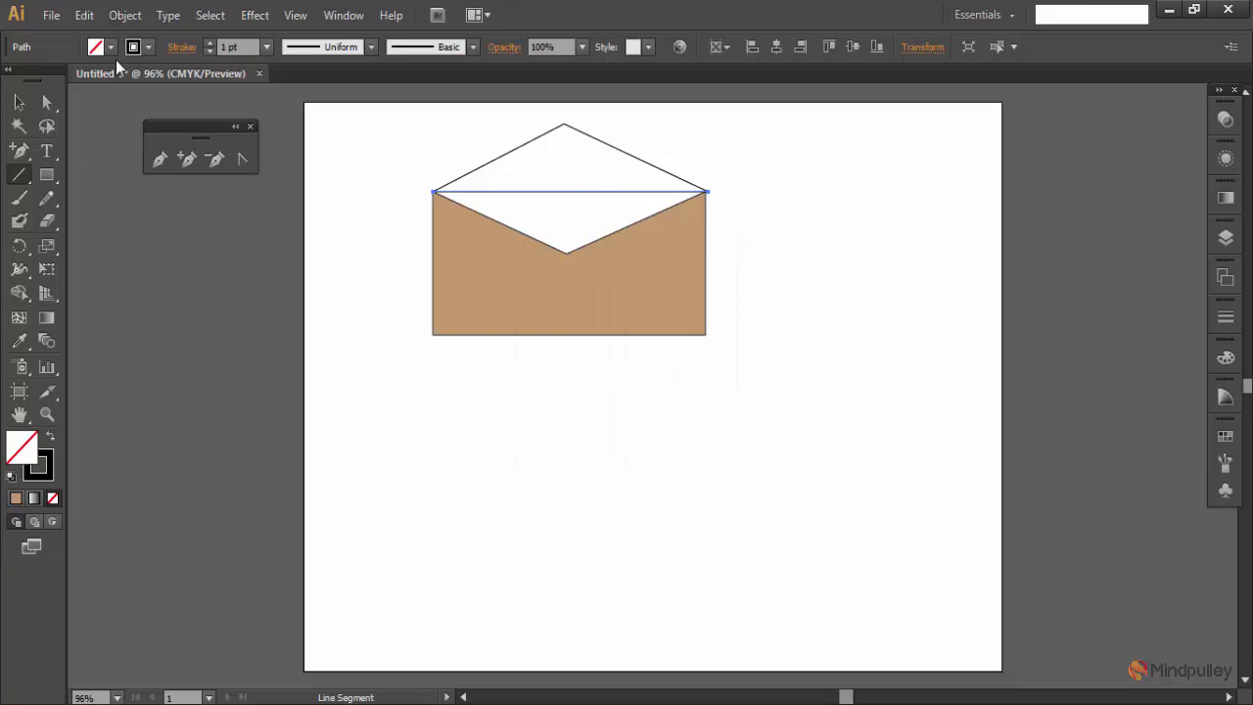
- Set the line's fill colour to brown from the swatches
{"action": "double_click", "coordinate": [25, 455]}
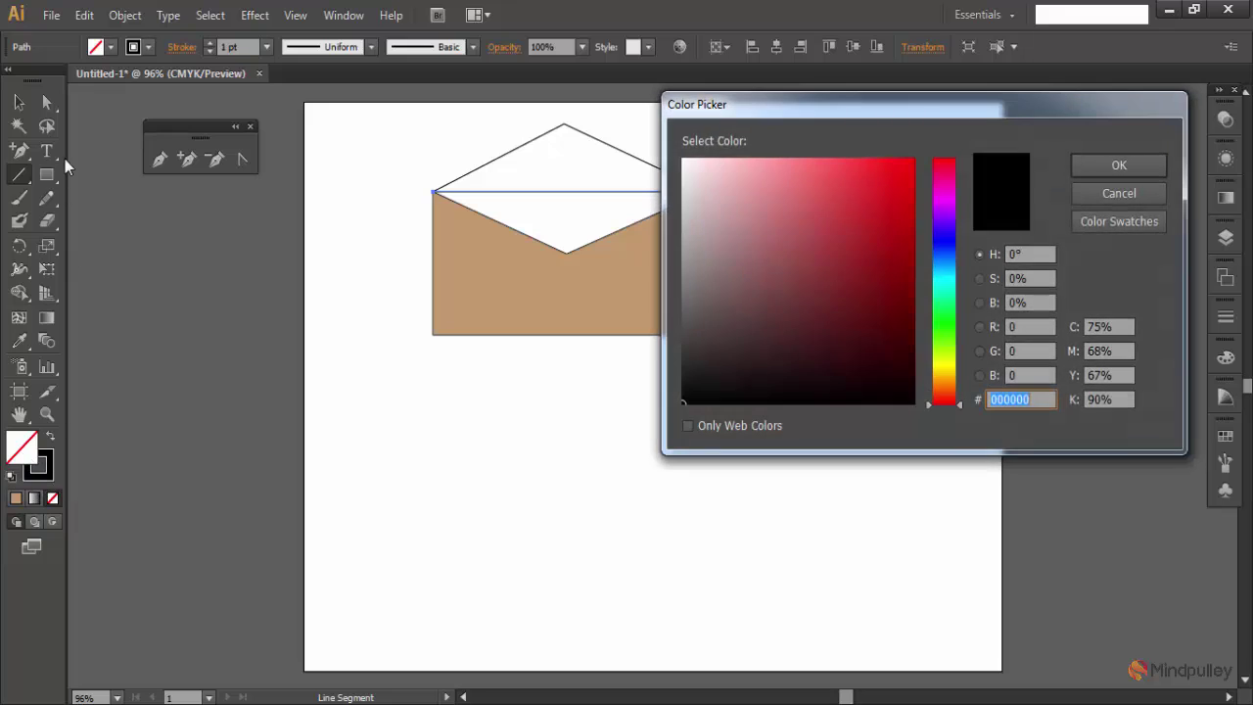
{"action": "key", "text": "Escape"}
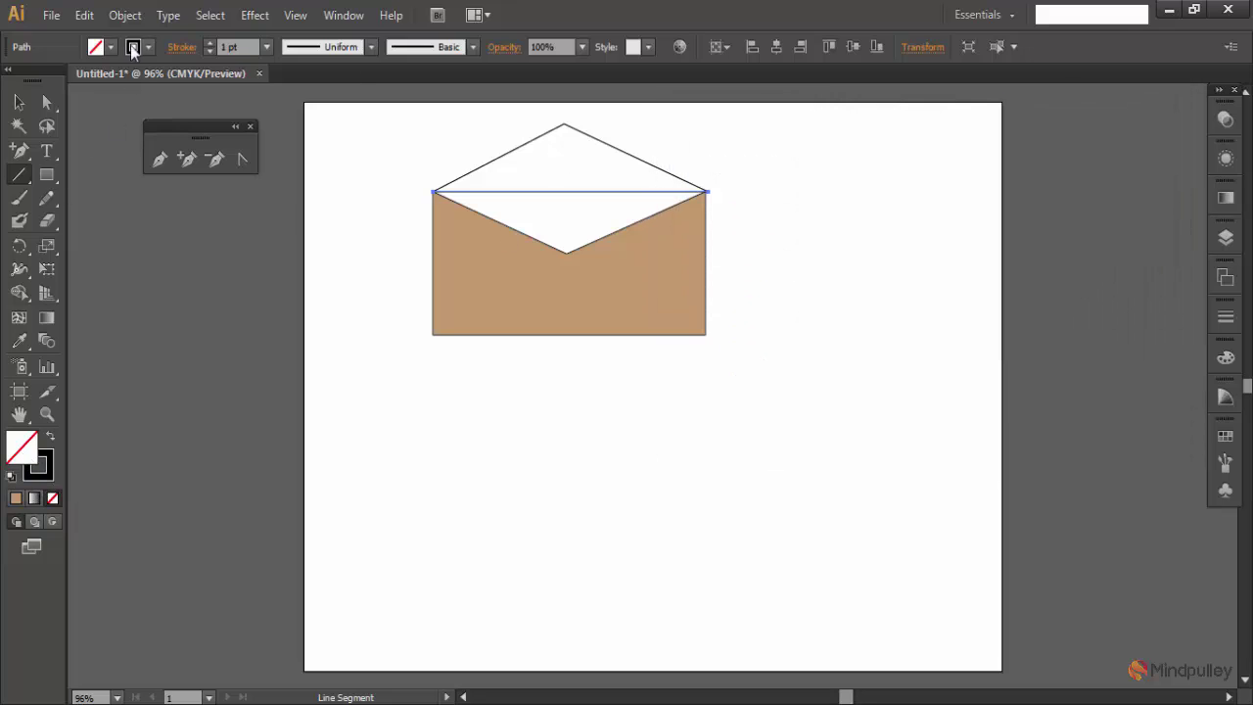
{"action": "left_click", "coordinate": [110, 47]}
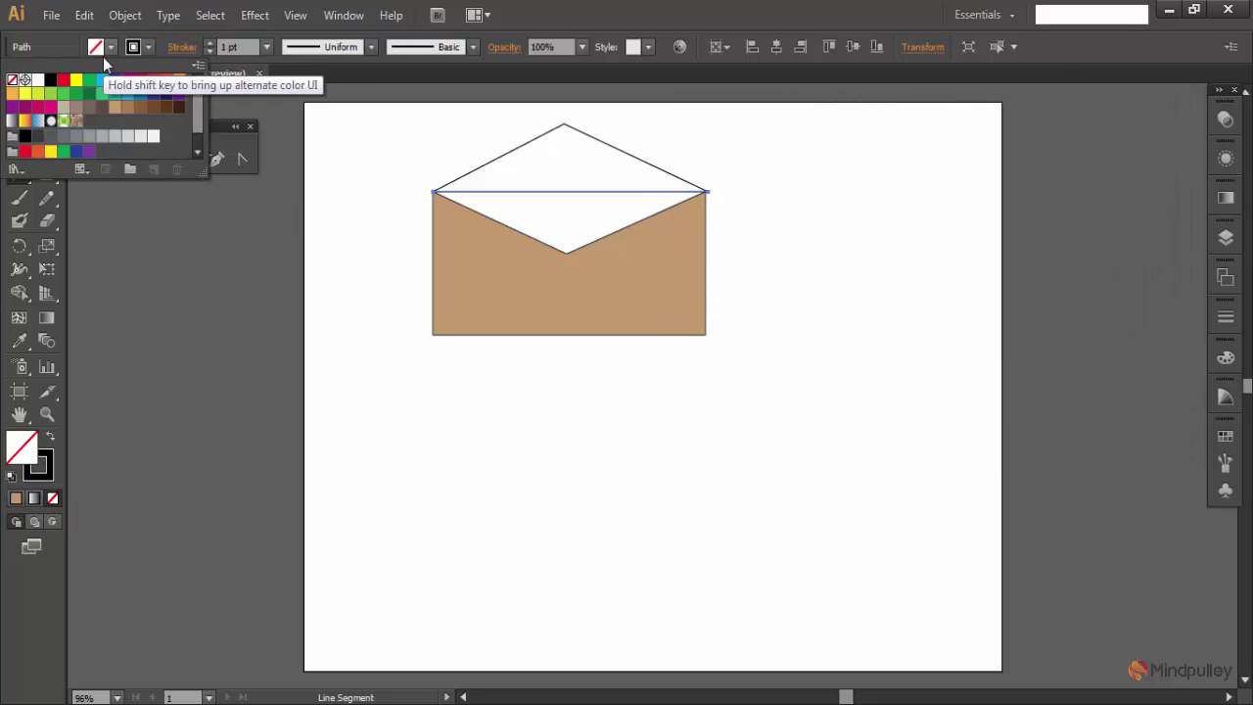
{"action": "left_click", "coordinate": [142, 110]}
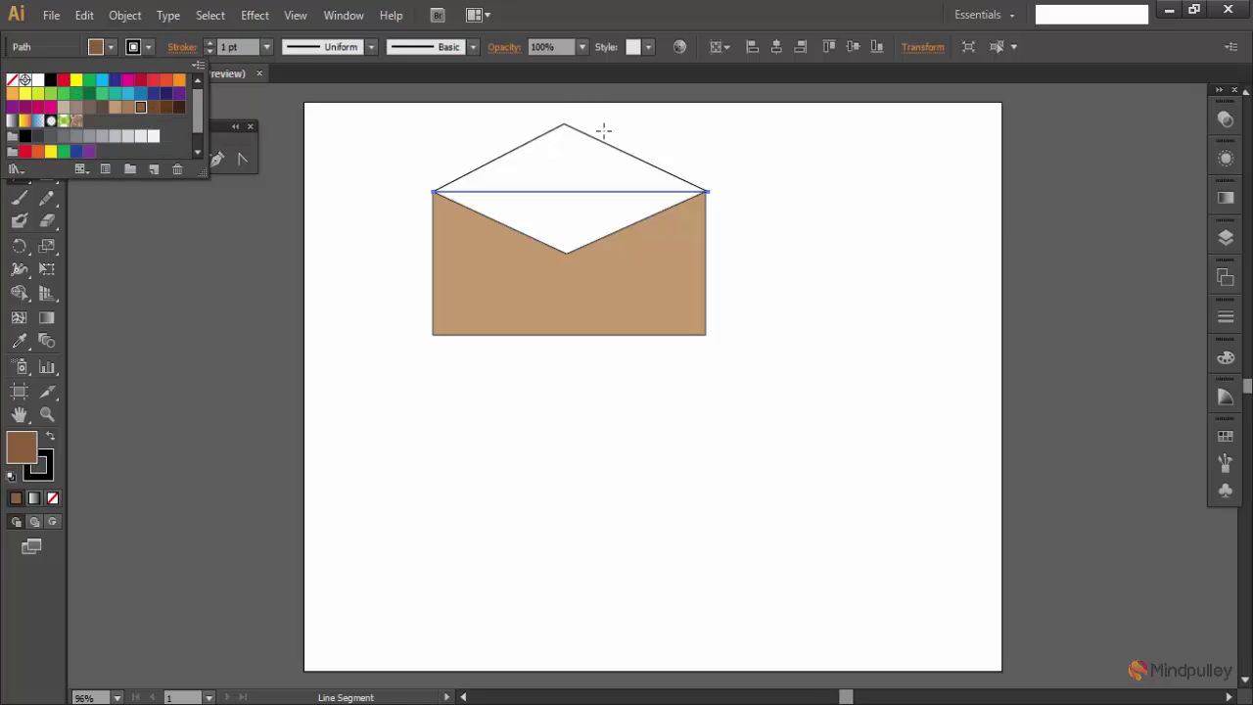
{"action": "key", "text": "Escape"}
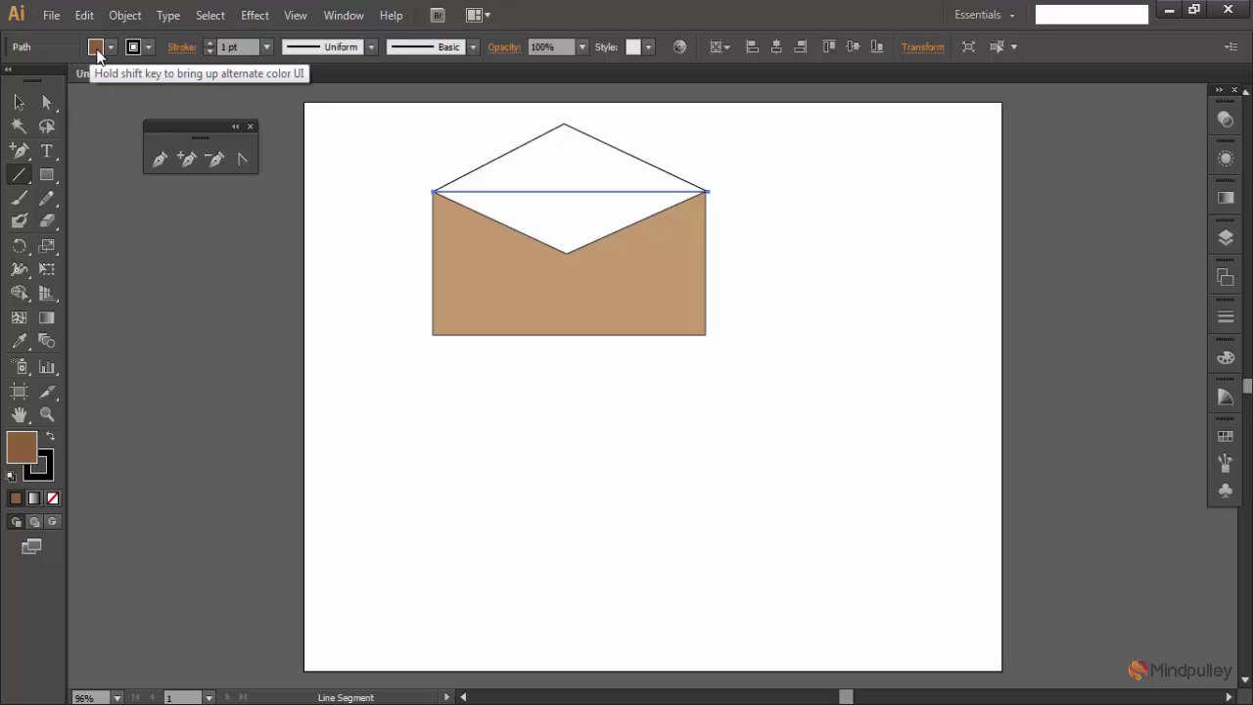
{"action": "left_click", "coordinate": [96, 47]}
{"action": "key", "text": "Escape"}
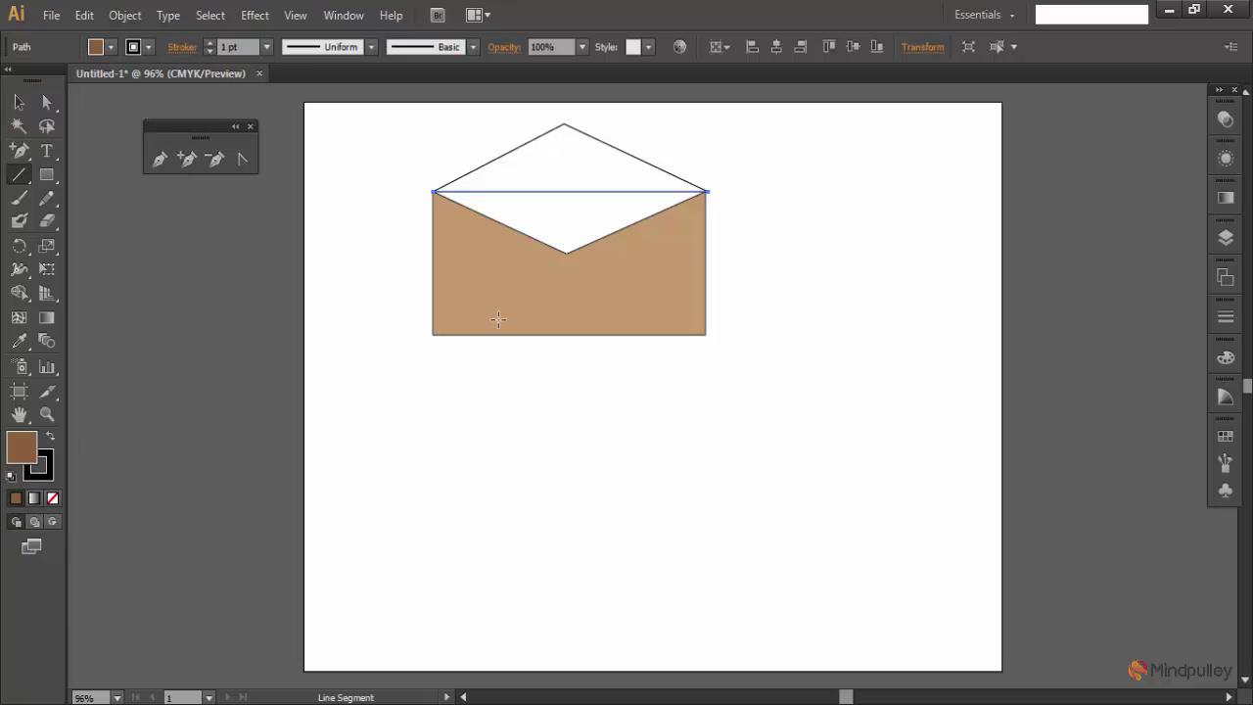
- Marquee-select the triangular flap above the envelope
{"action": "left_click", "coordinate": [551, 193]}
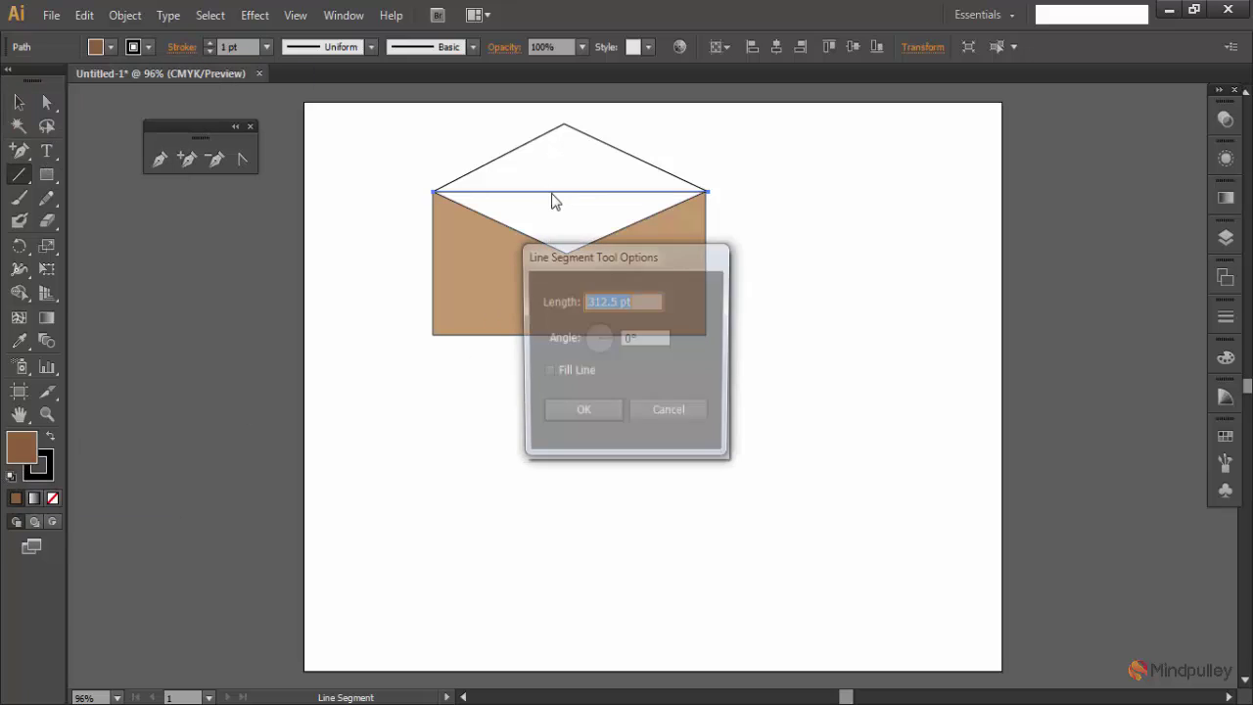
{"action": "left_click", "coordinate": [679, 415]}
{"action": "left_click", "coordinate": [19, 102]}
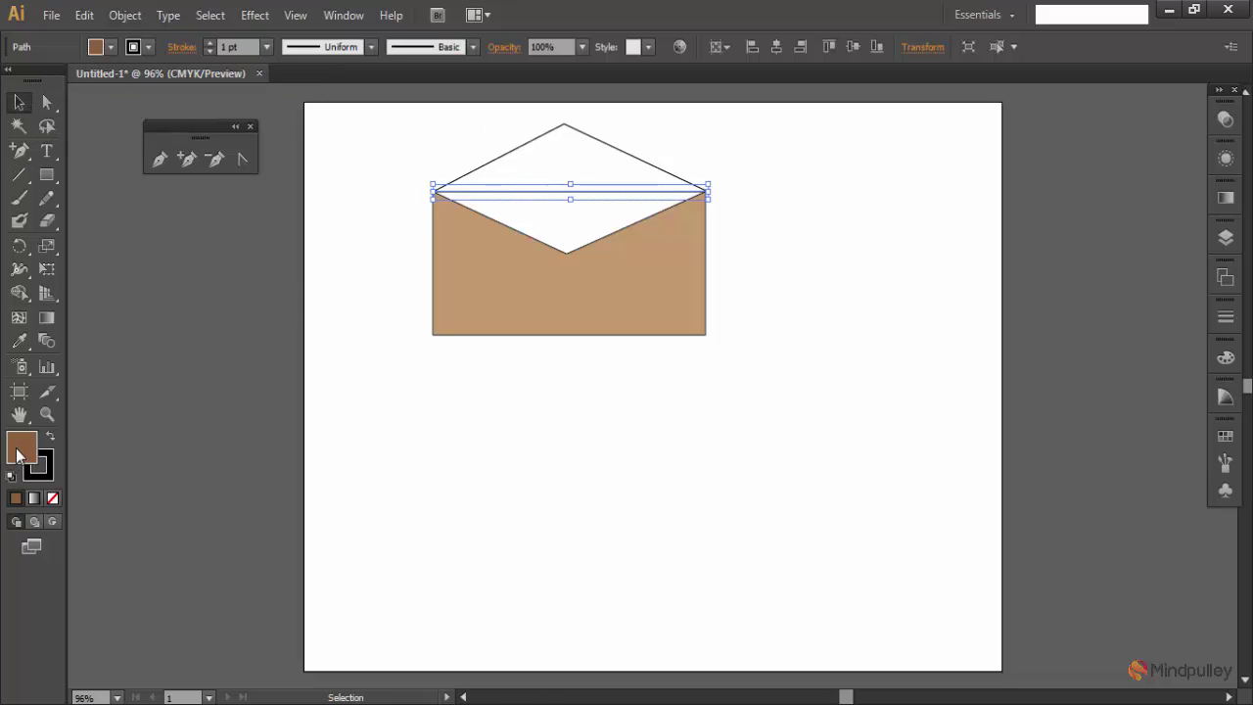
{"action": "left_click_drag", "start_coordinate": [452, 135], "coordinate": [656, 189]}
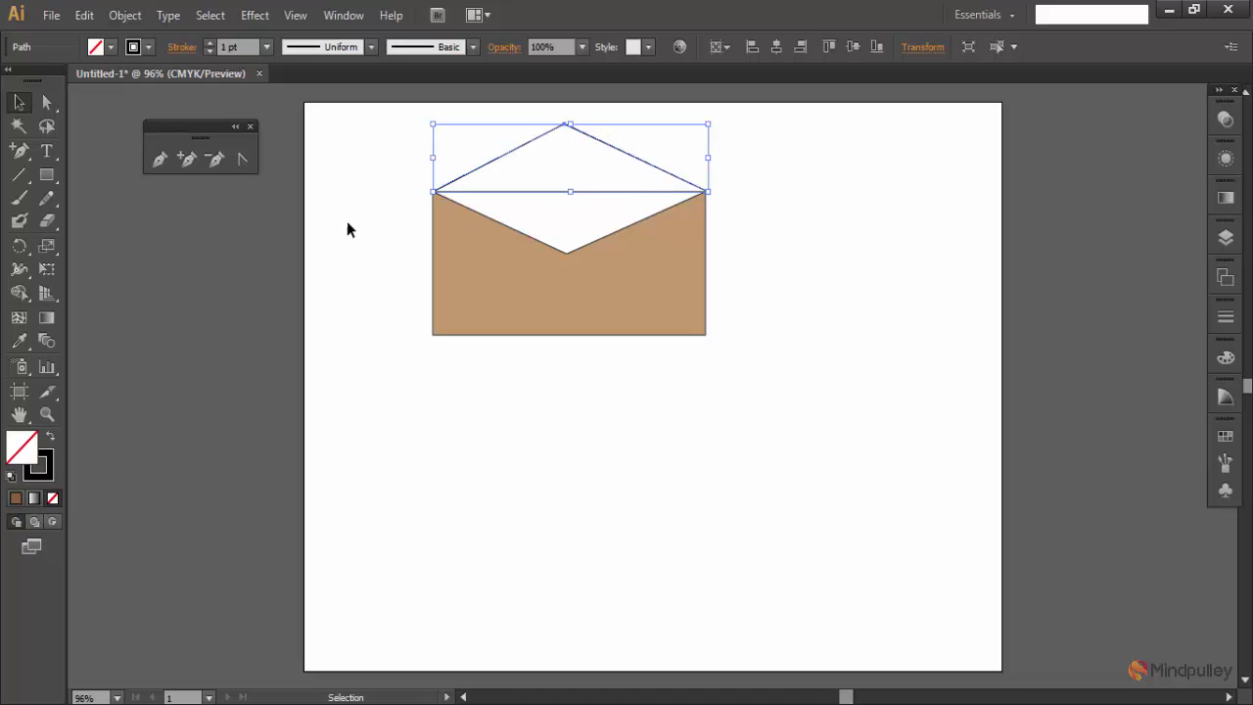
- Fill the selected flap with the dark brown swatch, then deselect it
{"action": "left_click", "coordinate": [111, 47]}
{"action": "left_click", "coordinate": [121, 107]}
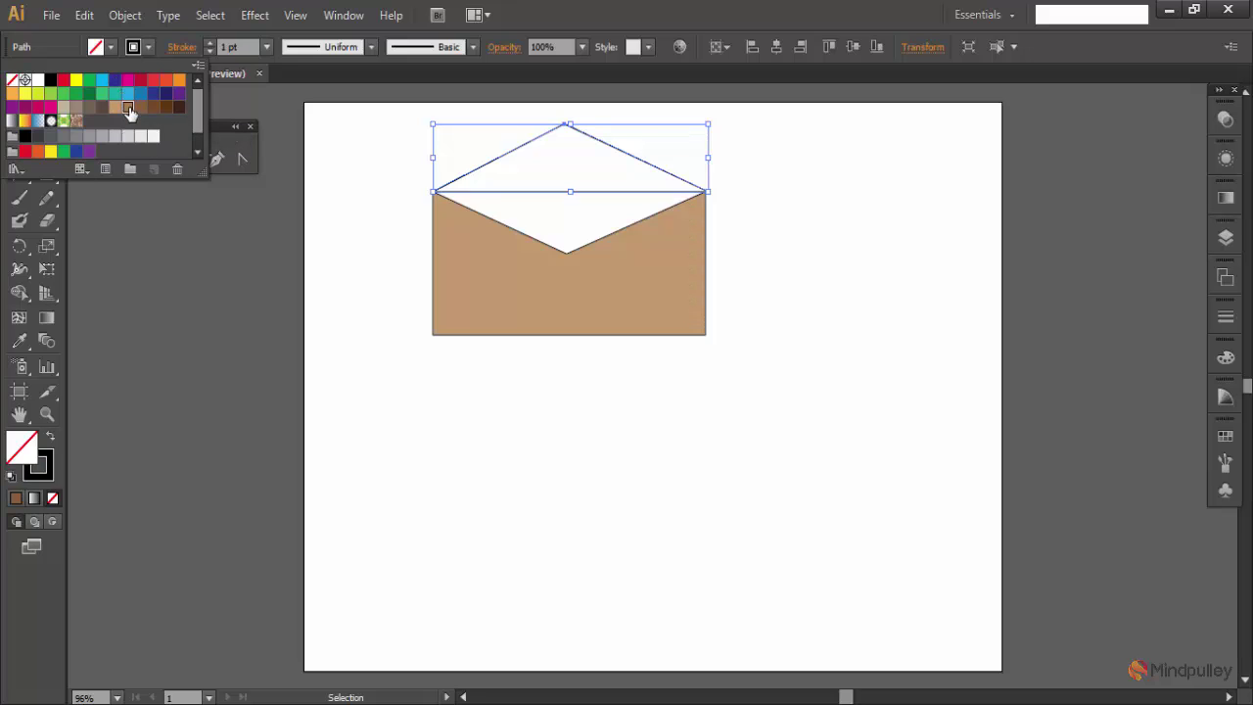
{"action": "left_click", "coordinate": [672, 417]}
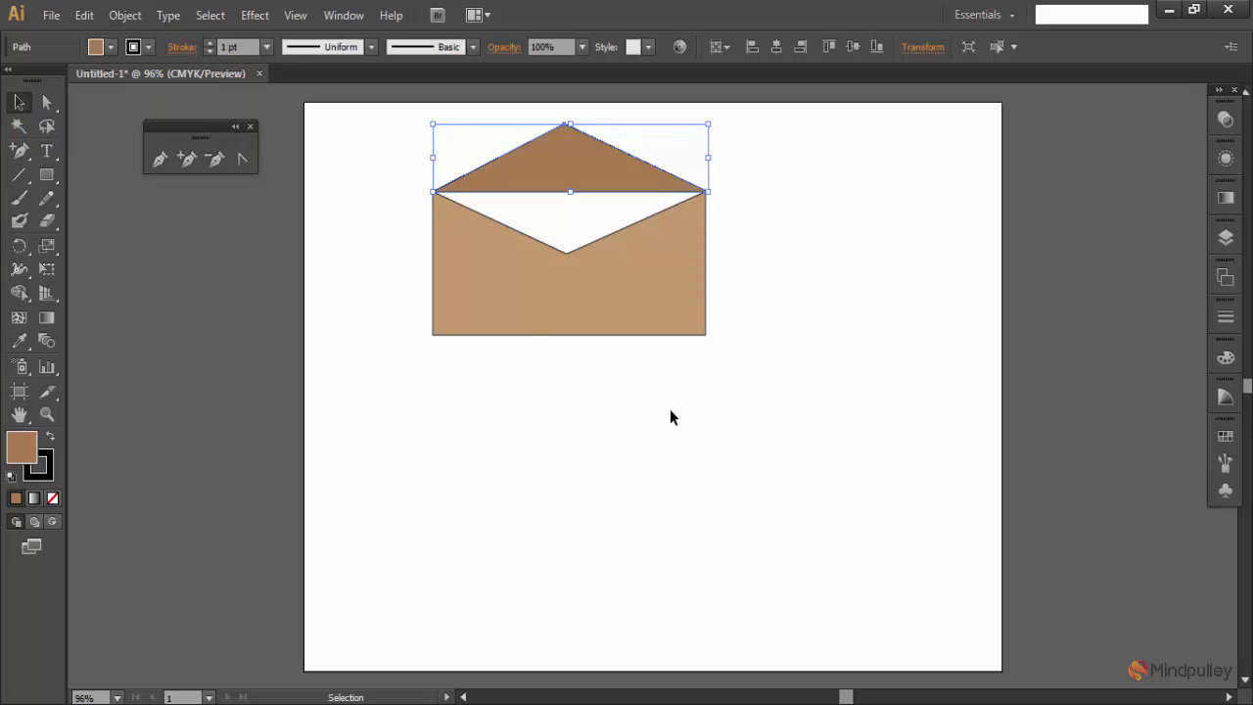
{"action": "left_click", "coordinate": [724, 393]}
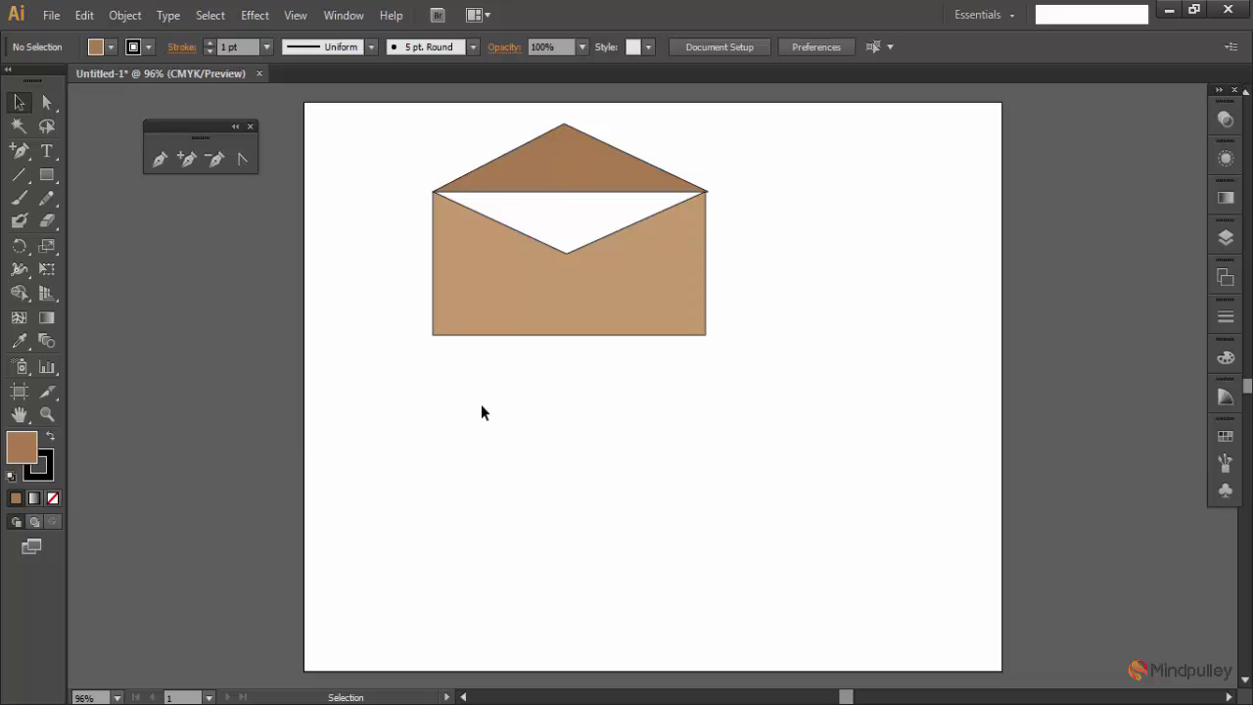
- Draw a brown rectangle below-right of the envelope, deleting the stray tiny one
{"action": "left_click", "coordinate": [44, 178]}
{"action": "left_click_drag", "start_coordinate": [663, 455], "coordinate": [859, 570]}
{"action": "key", "text": "Delete"}
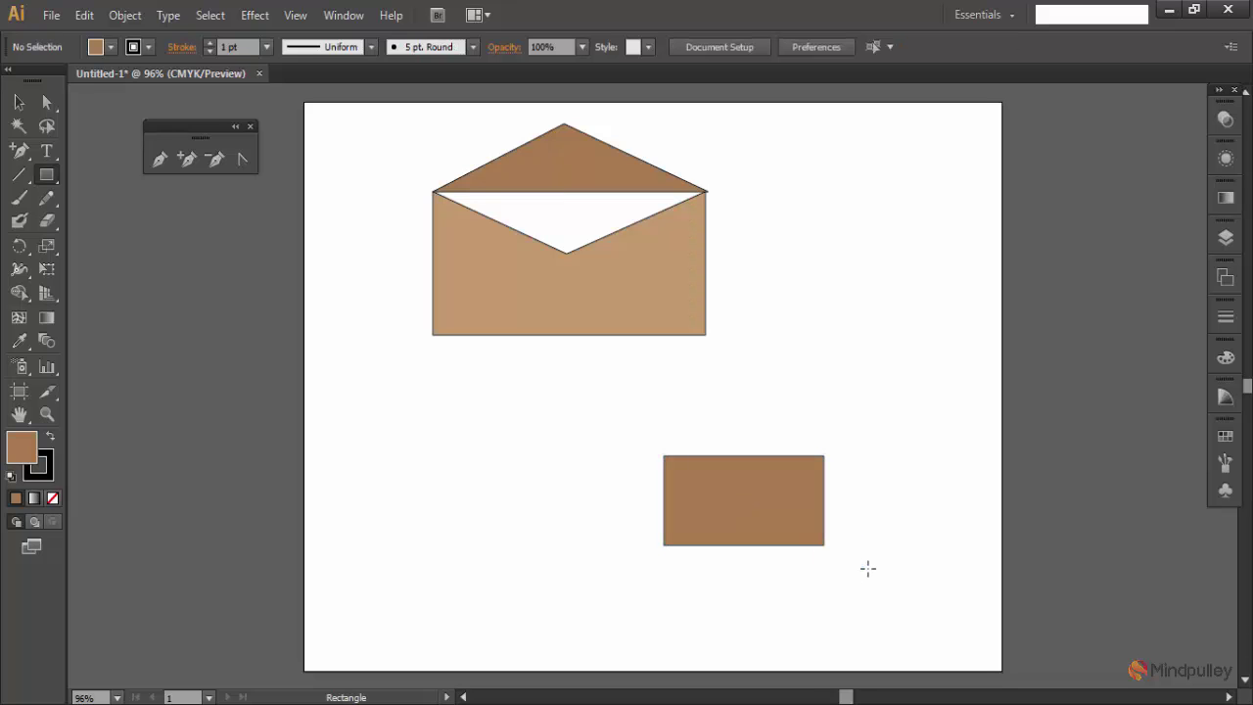
{"action": "left_click", "coordinate": [772, 459]}
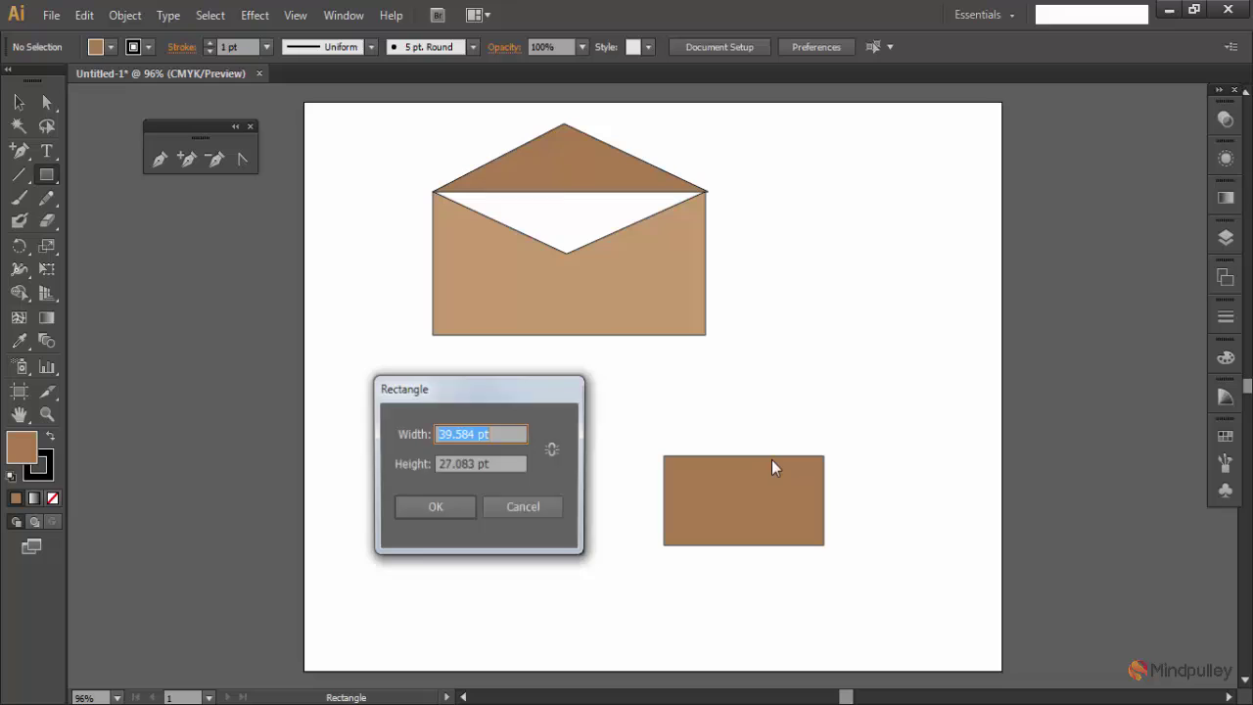
{"action": "left_click", "coordinate": [528, 510]}
- Select the brown rectangle and enlarge it down and right by its corner handle
{"action": "left_click", "coordinate": [18, 102]}
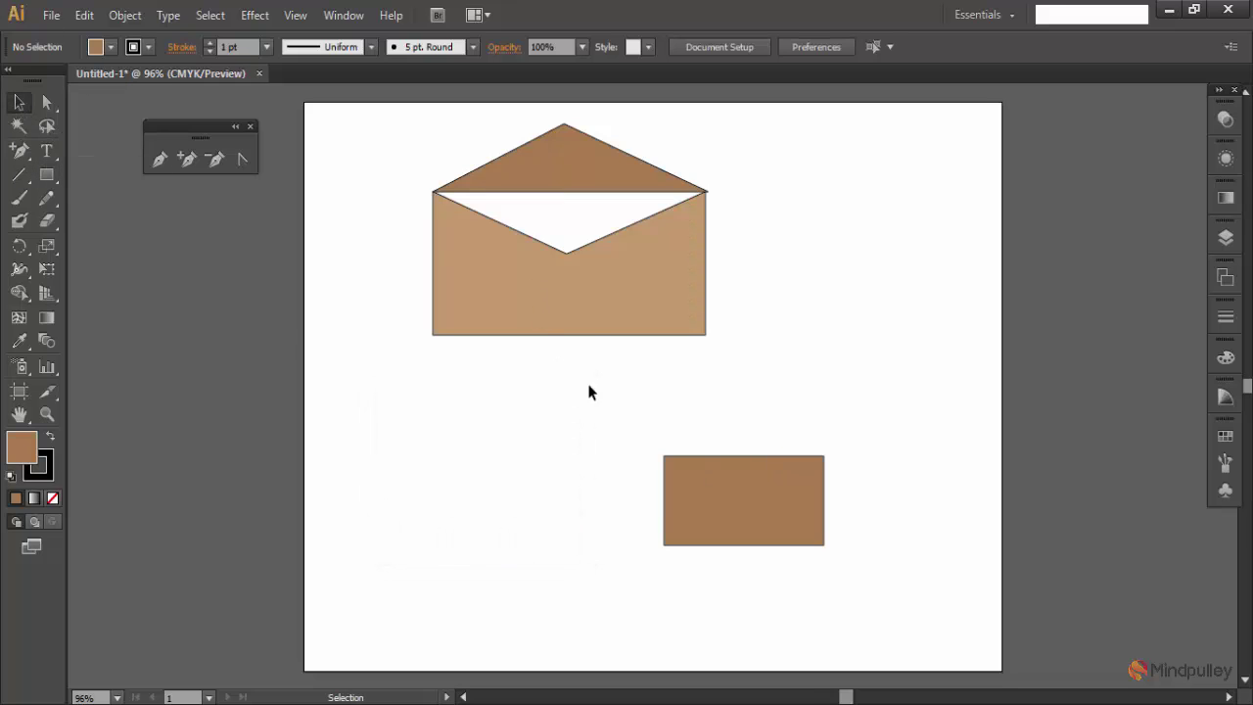
{"action": "left_click_drag", "start_coordinate": [607, 401], "coordinate": [836, 594]}
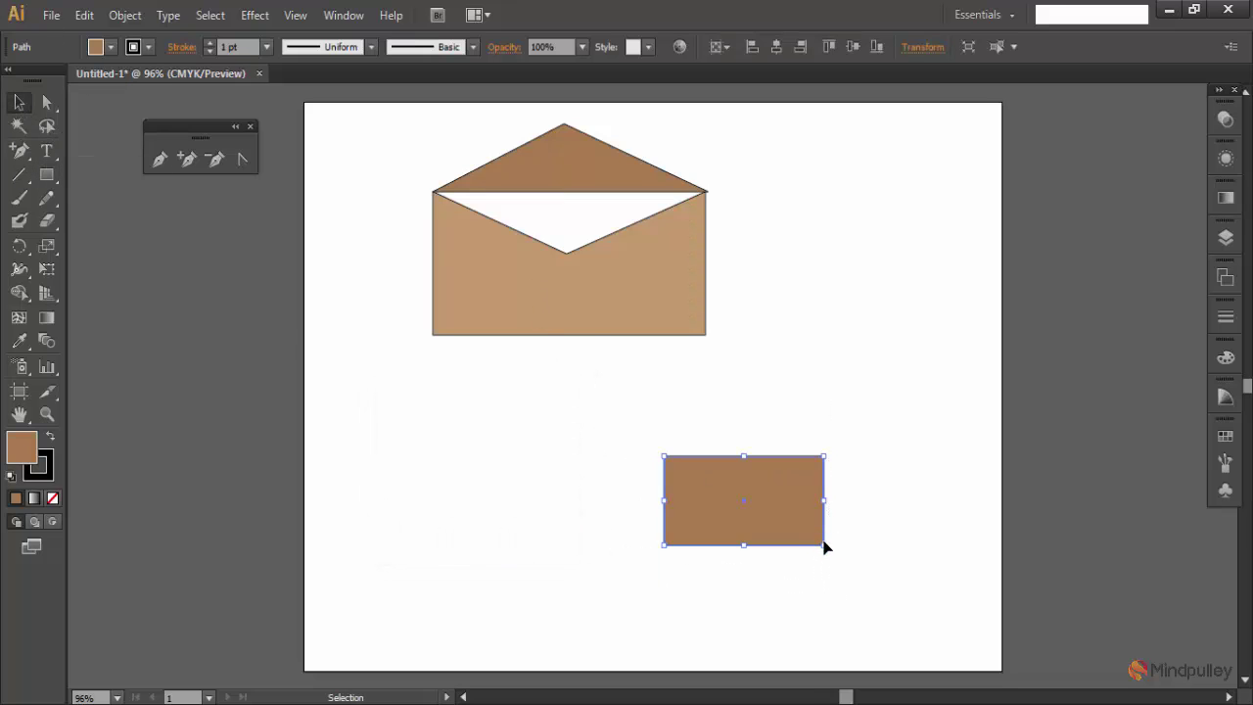
{"action": "left_click_drag", "start_coordinate": [825, 546], "coordinate": [884, 589]}
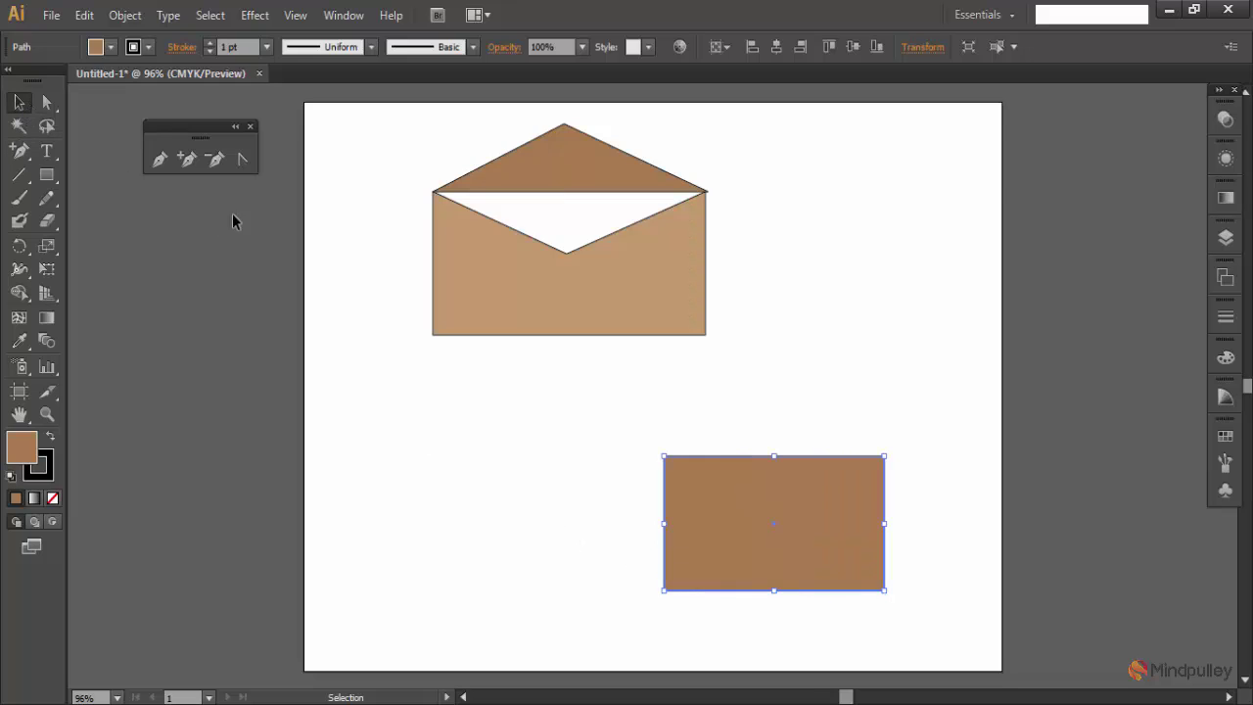
- Repeatedly try deleting points on the brown rectangle's edges, dismissing each anchor-point error
{"action": "left_click", "coordinate": [217, 163]}
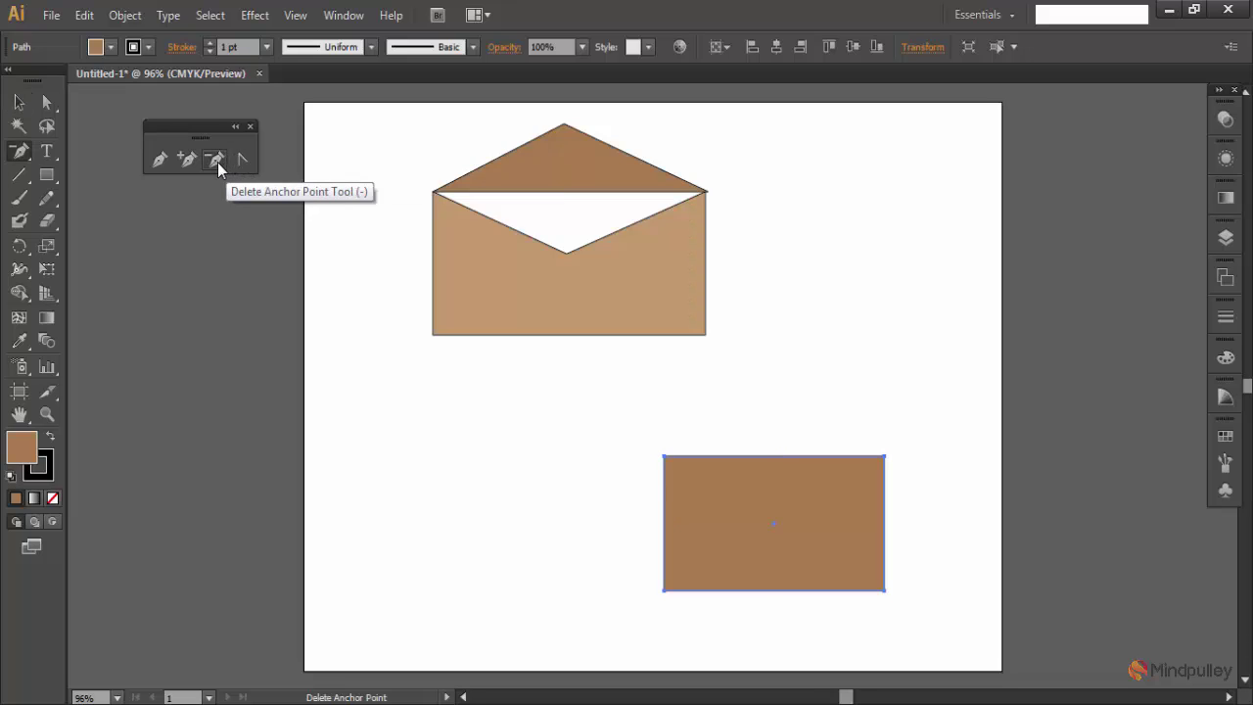
{"action": "left_click", "coordinate": [769, 457]}
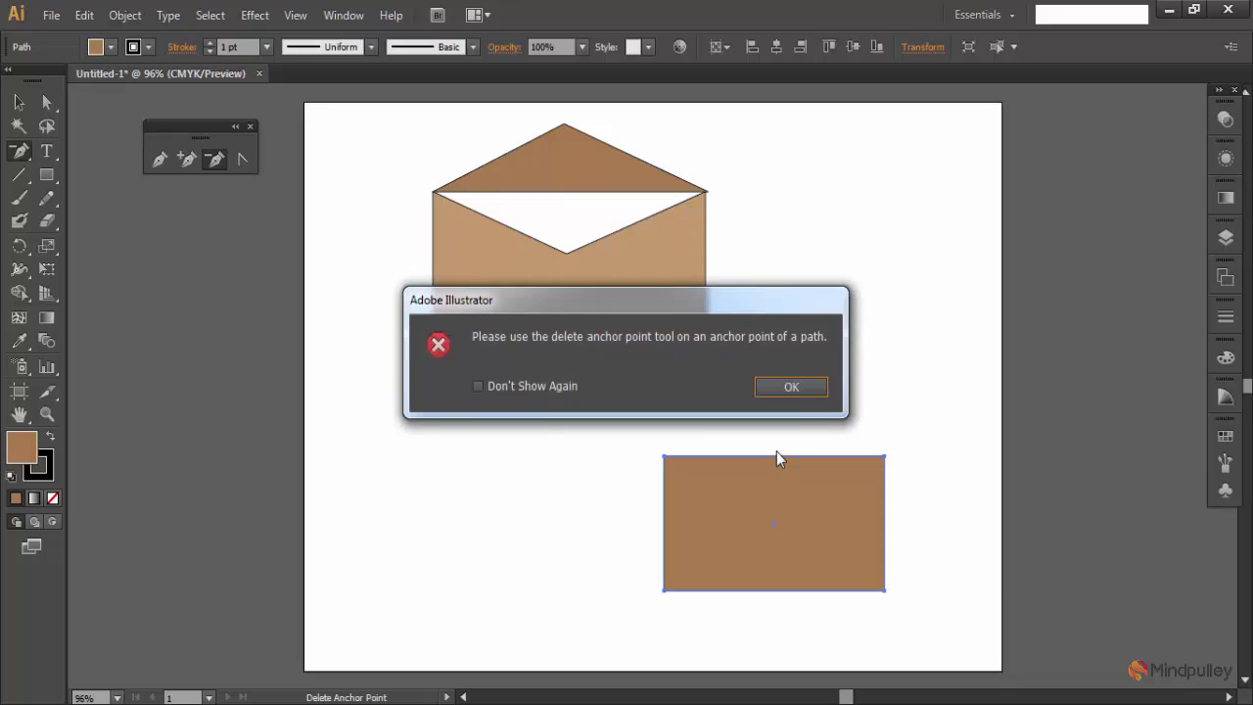
{"action": "left_click", "coordinate": [793, 388]}
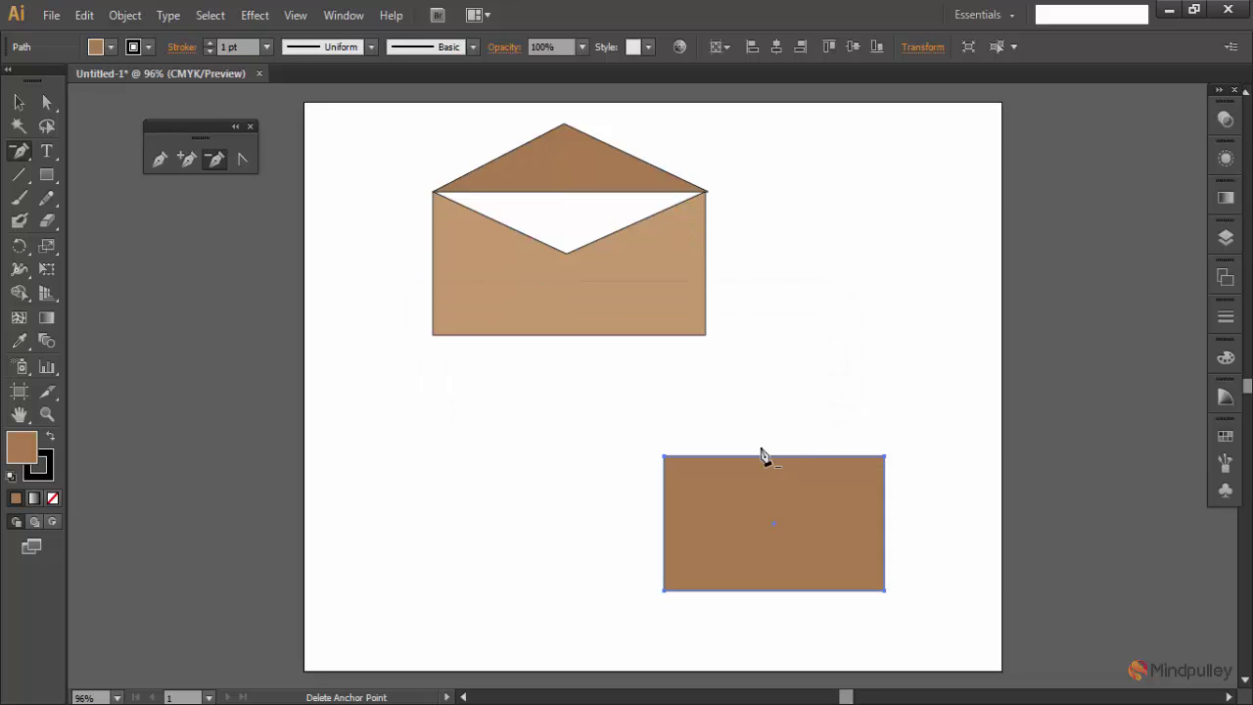
{"action": "left_click", "coordinate": [767, 455]}
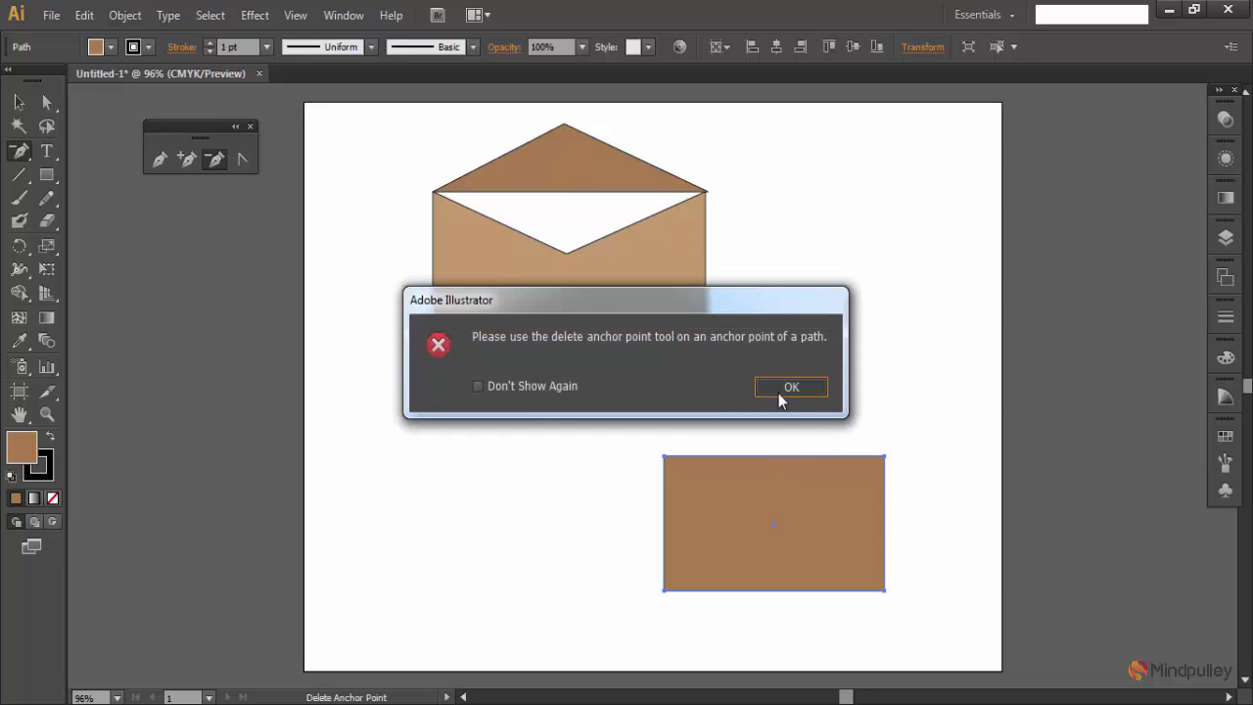
{"action": "left_click", "coordinate": [780, 392]}
{"action": "left_click", "coordinate": [779, 460]}
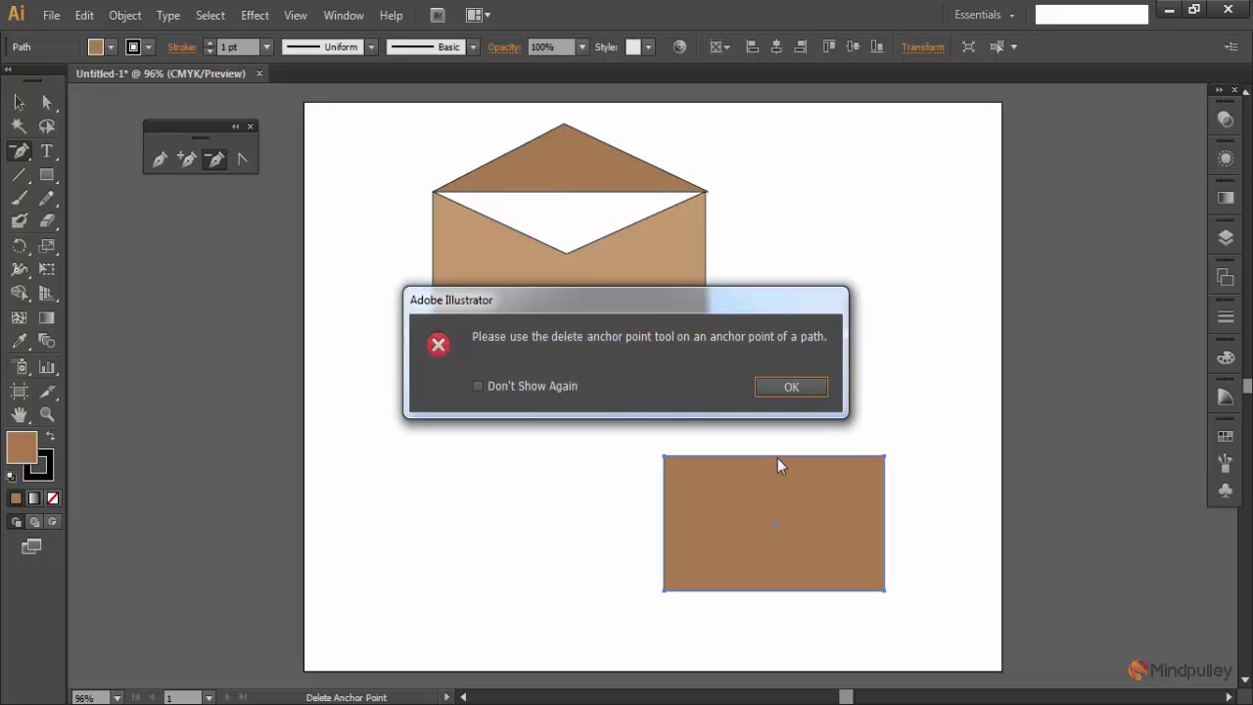
{"action": "left_click", "coordinate": [787, 389]}
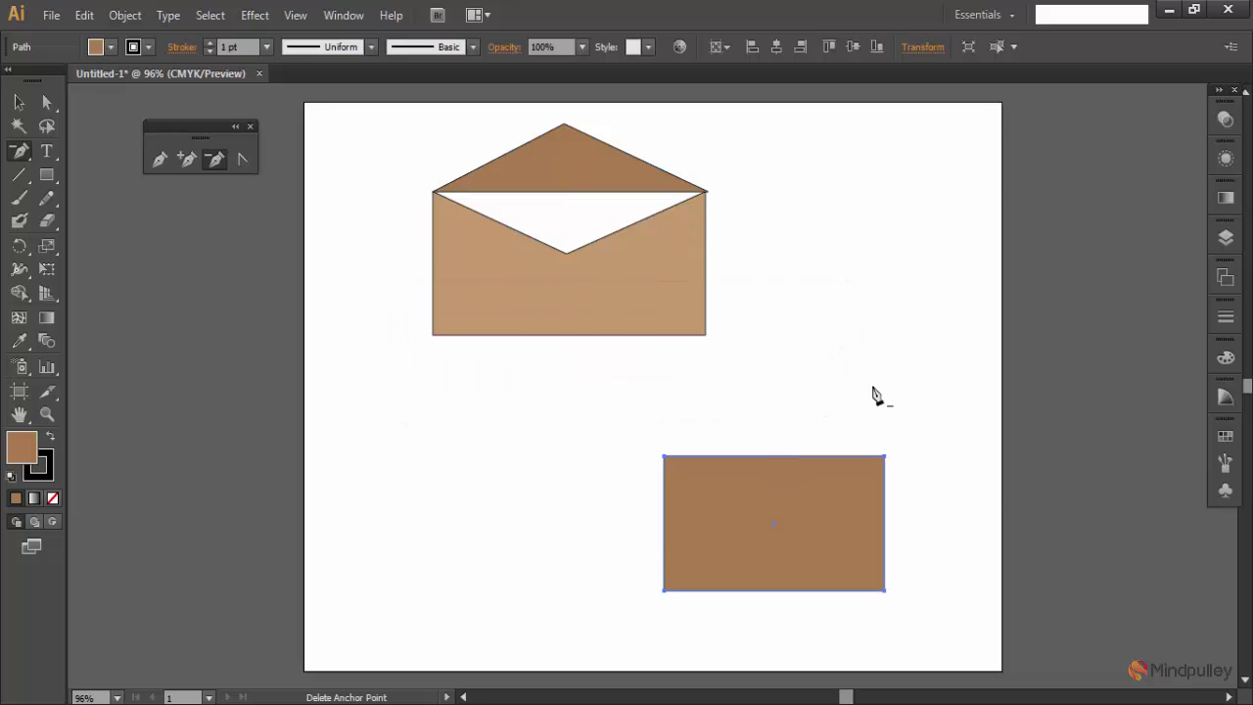
{"action": "left_click", "coordinate": [665, 519]}
{"action": "left_click", "coordinate": [764, 386]}
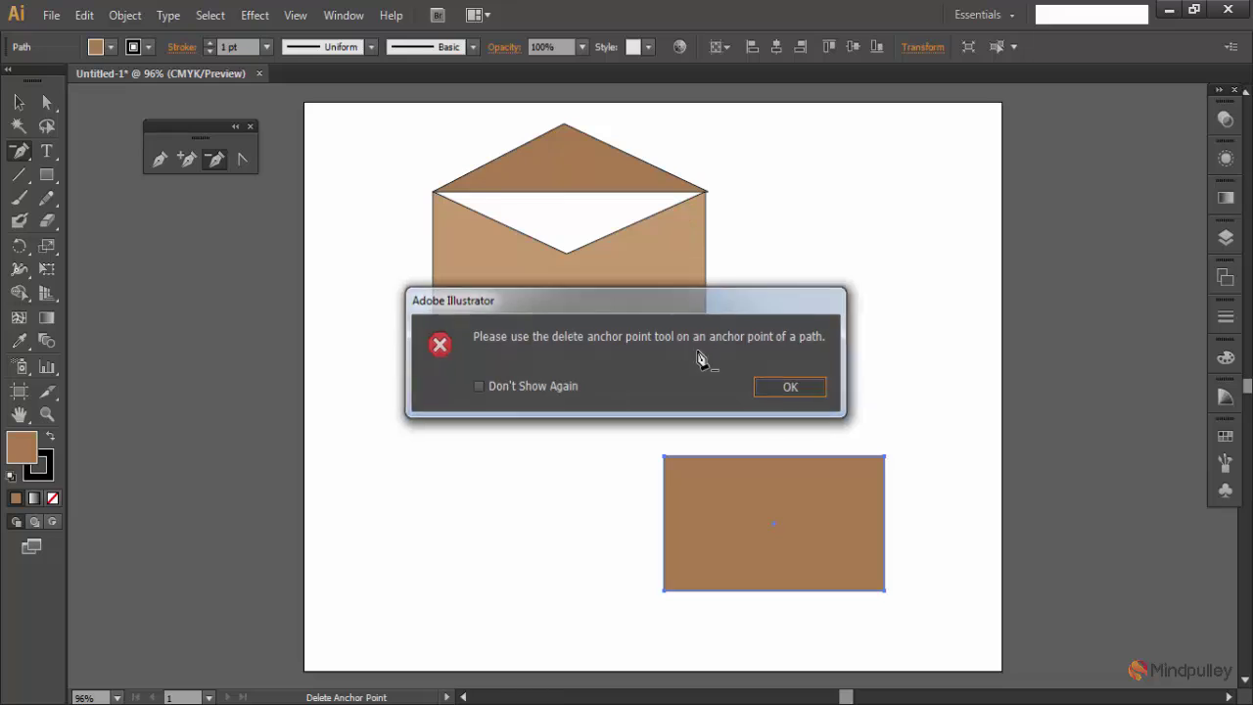
{"action": "left_click", "coordinate": [767, 456]}
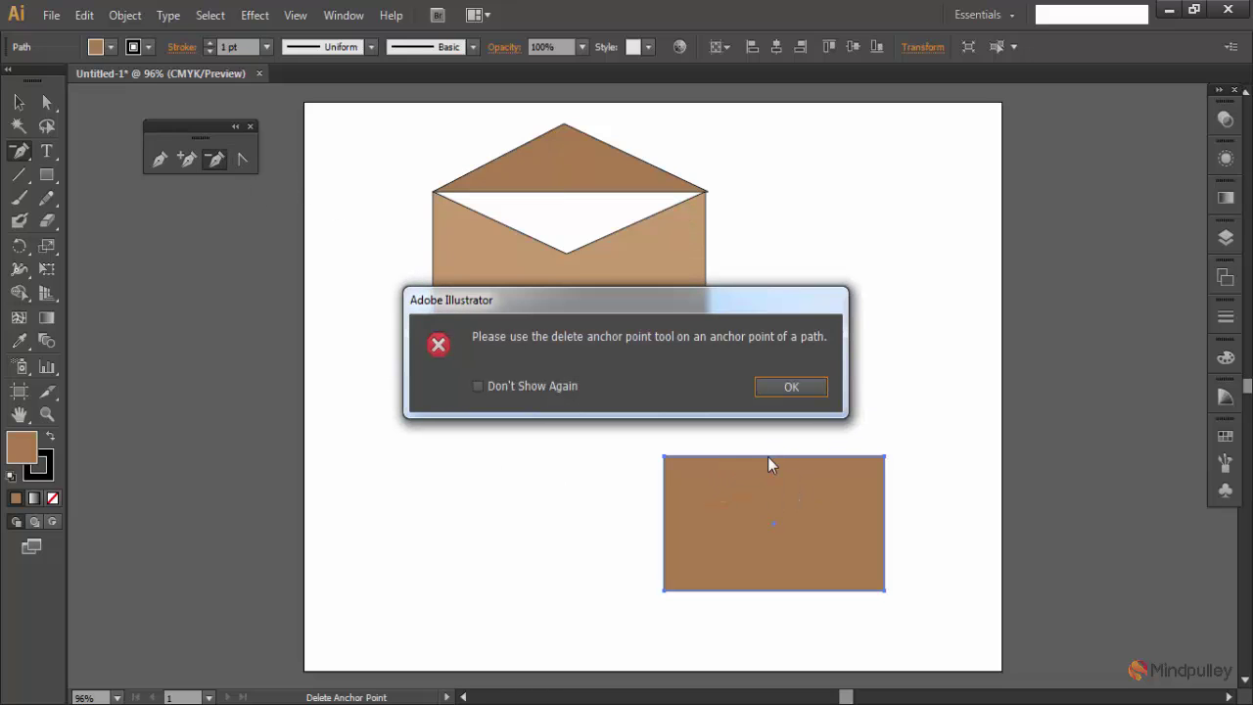
{"action": "left_click", "coordinate": [791, 386]}
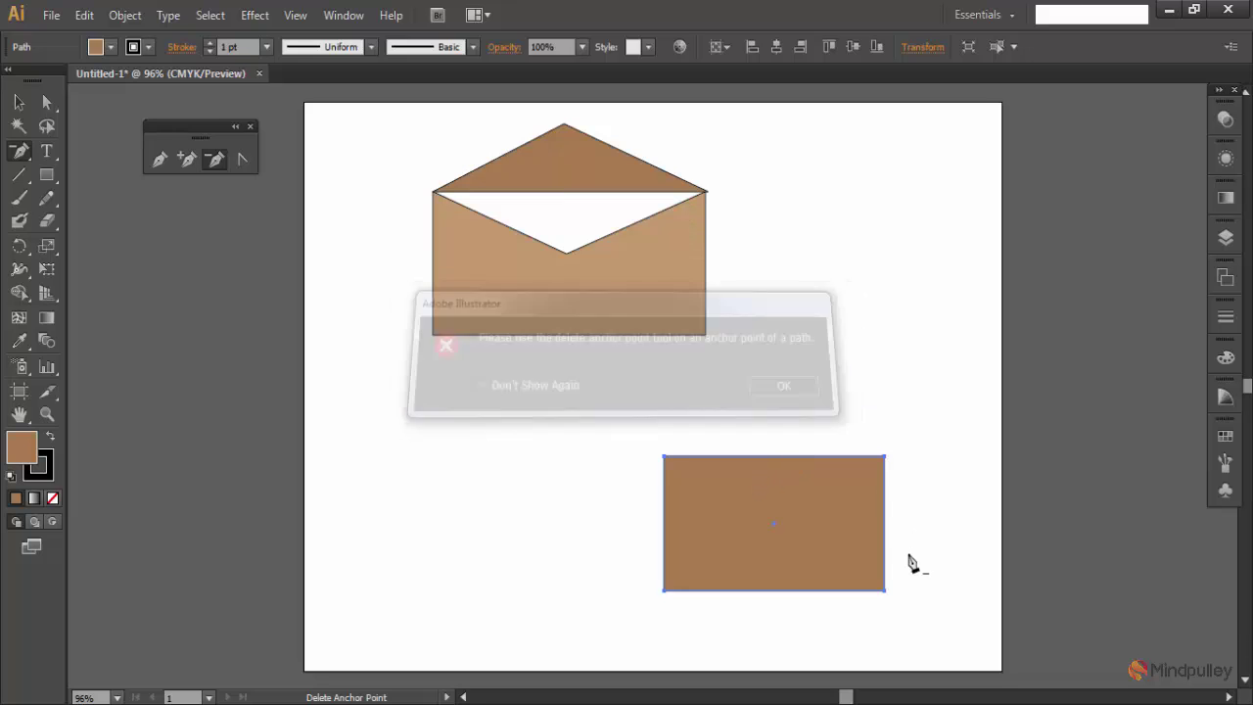
{"action": "left_click", "coordinate": [887, 524]}
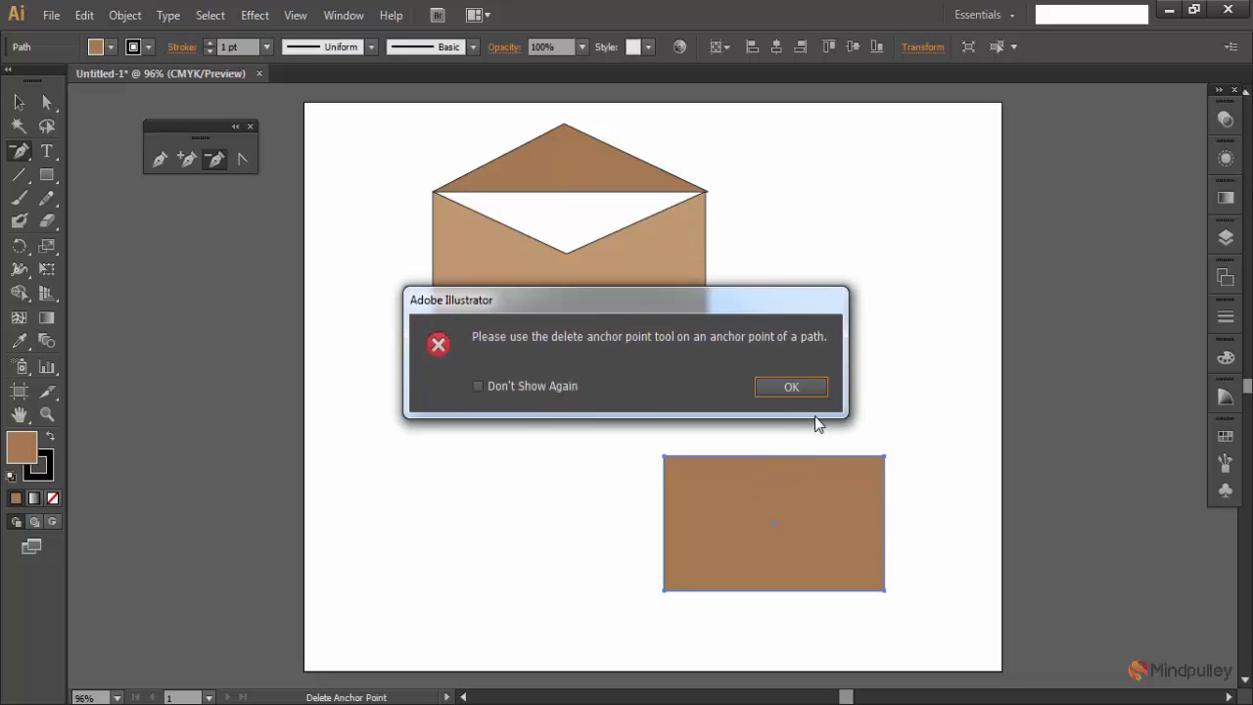
{"action": "key", "text": "Return"}
{"action": "left_click", "coordinate": [886, 526]}
{"action": "left_click", "coordinate": [793, 389]}
{"action": "left_click", "coordinate": [783, 457]}
{"action": "left_click", "coordinate": [793, 392]}
{"action": "left_click", "coordinate": [662, 456]}
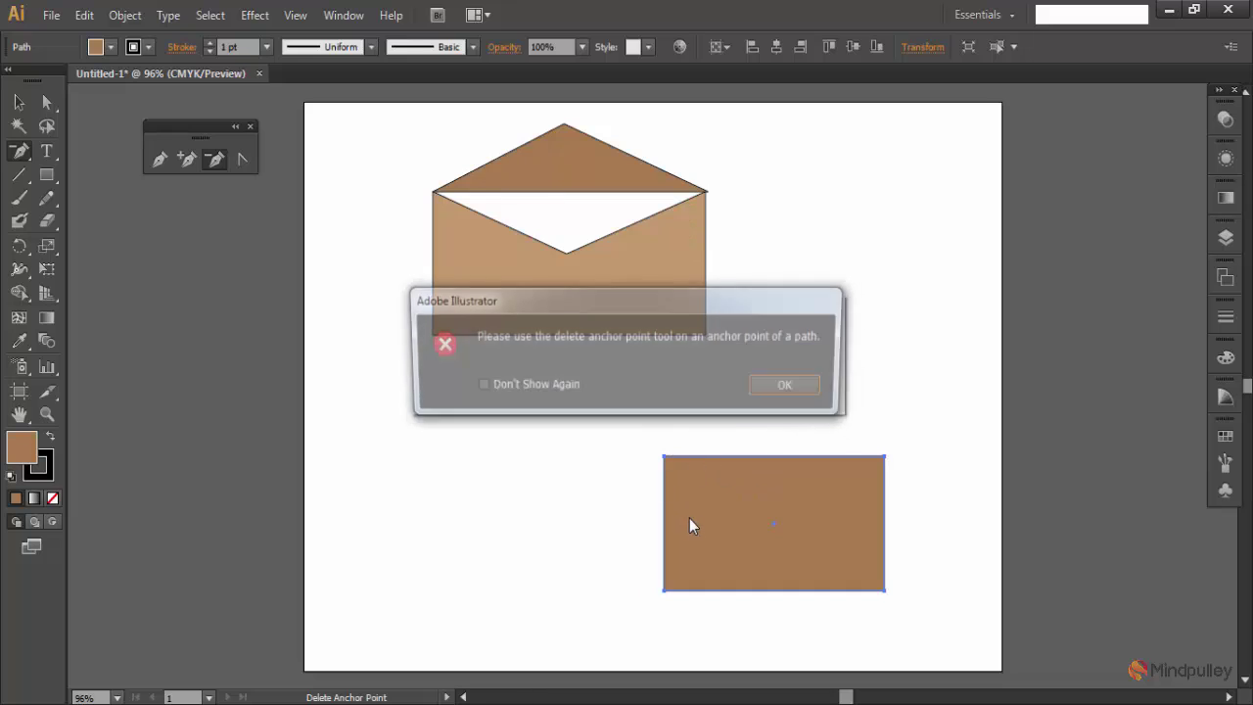
{"action": "left_click", "coordinate": [792, 387]}
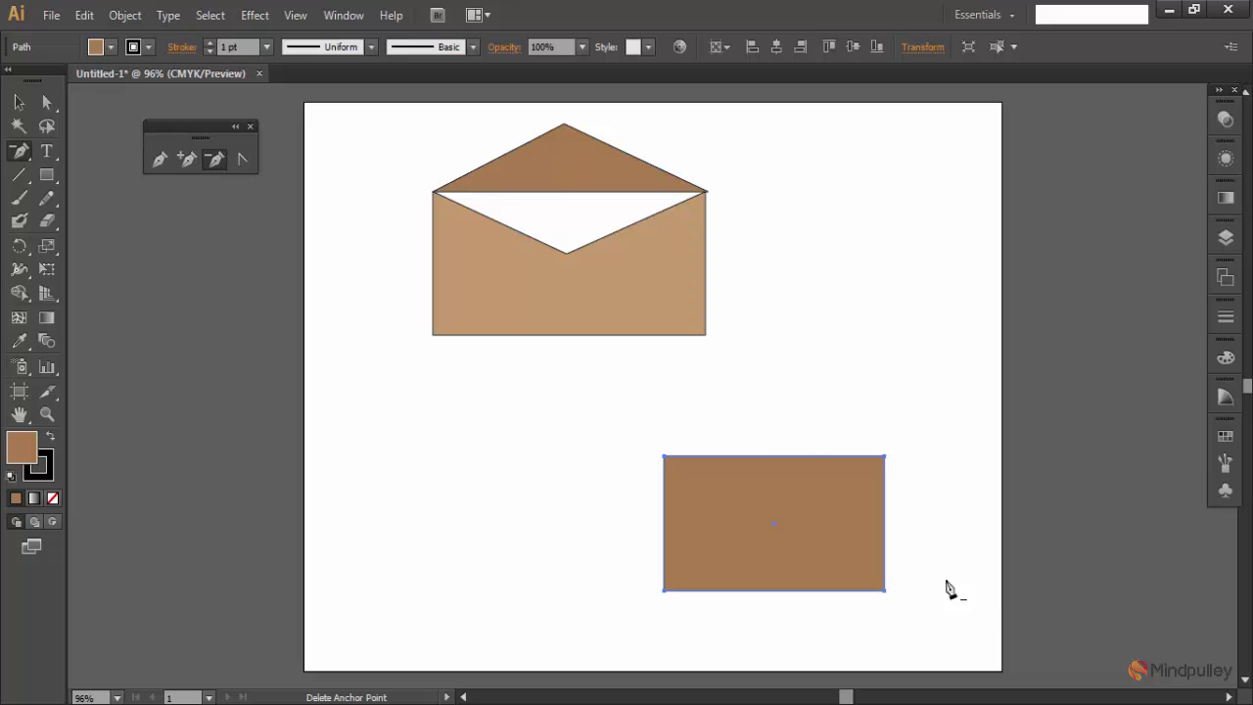
{"action": "left_click", "coordinate": [771, 457]}
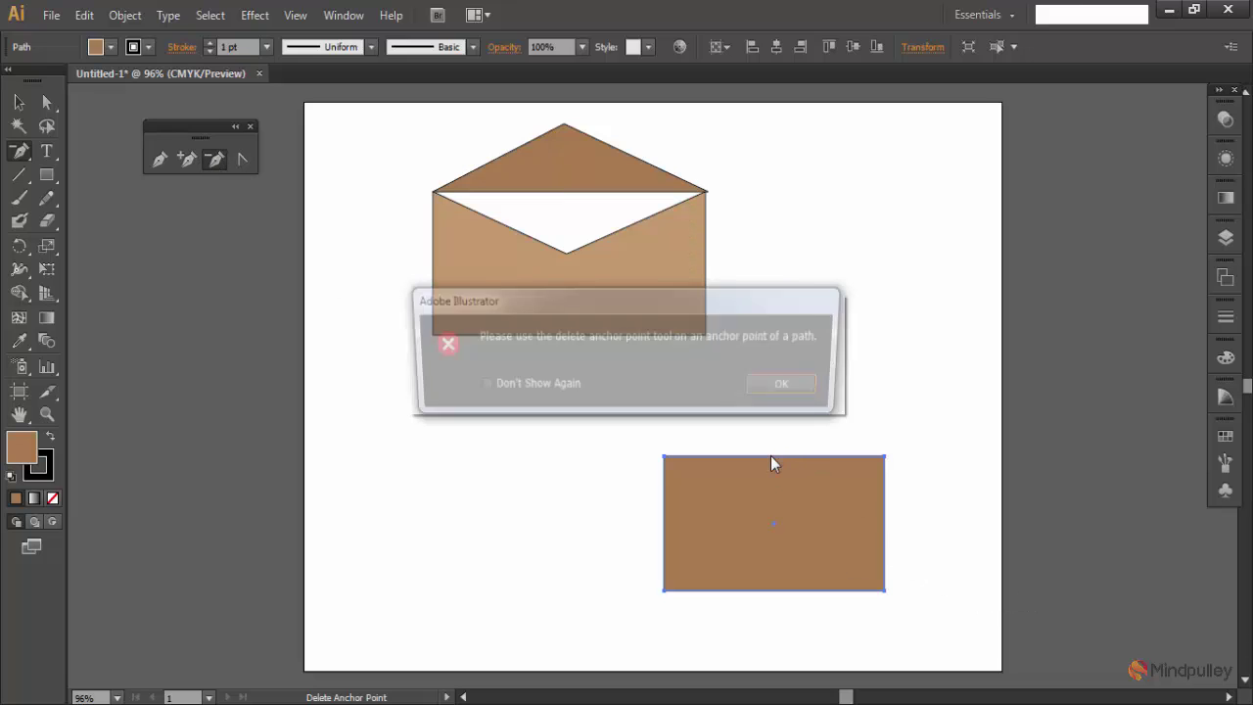
{"action": "left_click", "coordinate": [773, 384]}
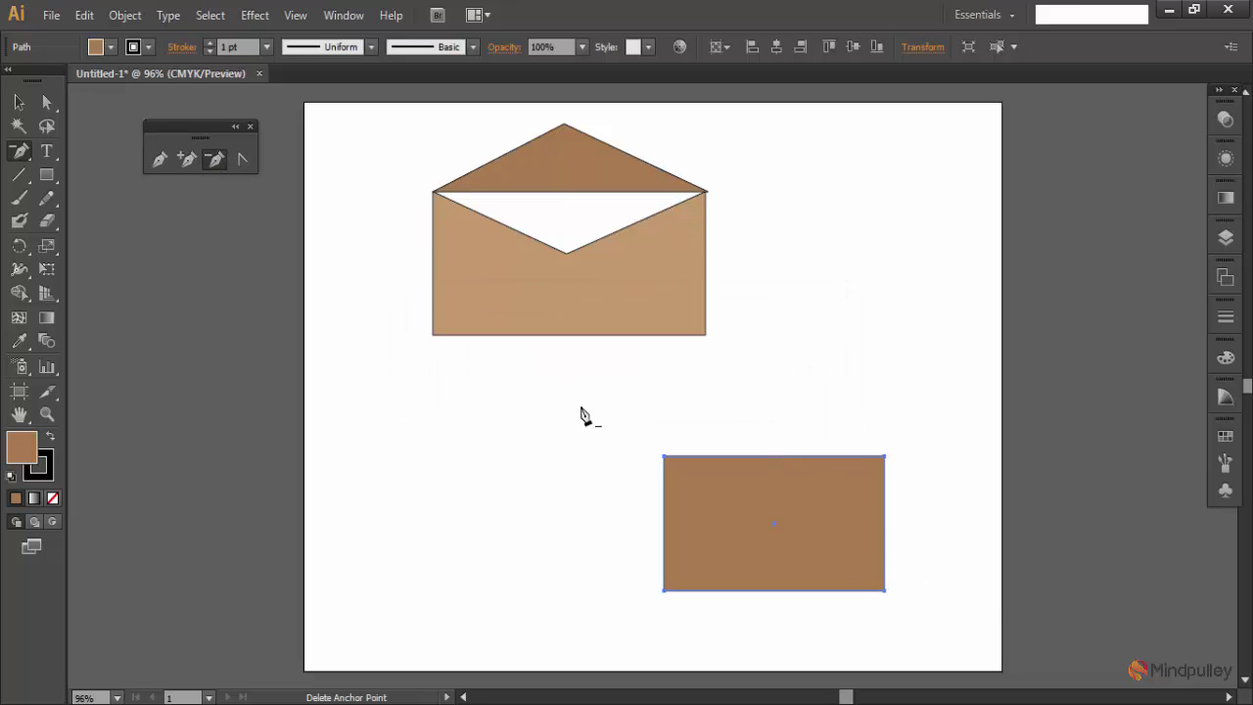
- Marquee-select the brown rectangle below the envelope and delete it
{"action": "left_click", "coordinate": [19, 101]}
{"action": "mouse_move", "coordinate": [588, 427]}
{"action": "left_mouse_down"}
{"action": "mouse_move", "coordinate": [791, 548]}
{"action": "mouse_move", "coordinate": [920, 605]}
{"action": "left_mouse_up"}
{"action": "key", "text": "Delete"}
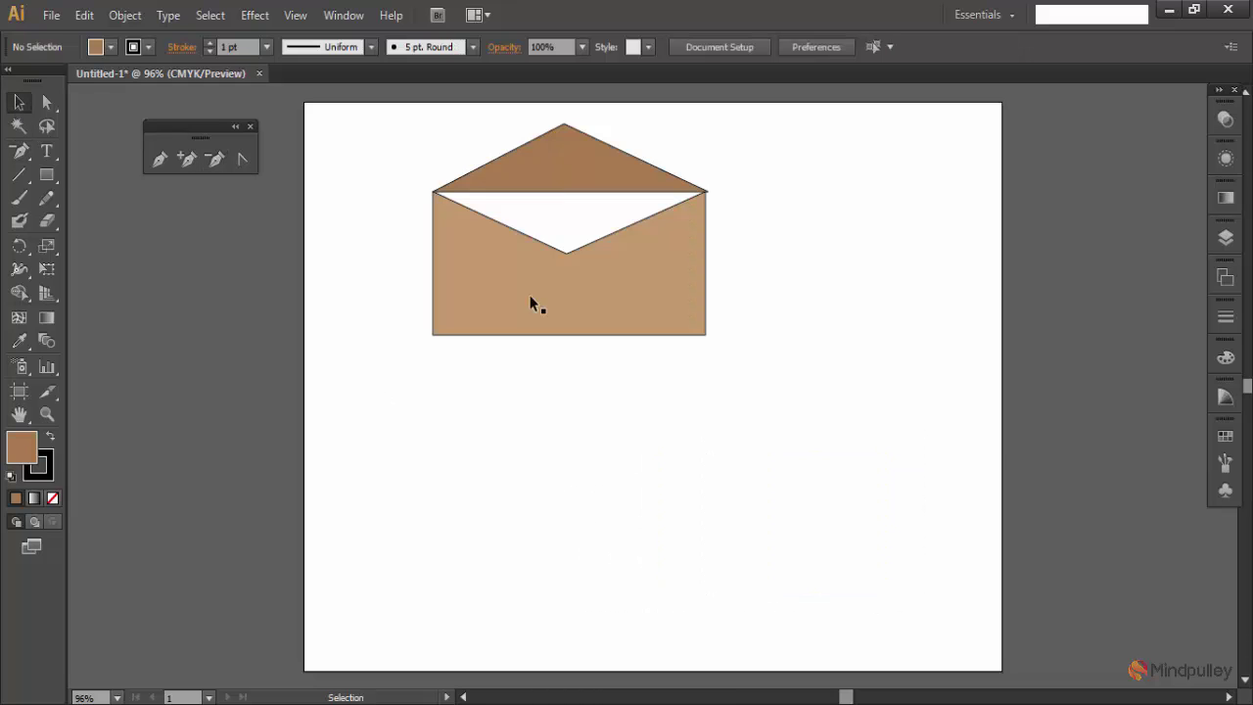
- Draw a brown rectangle to the right of the envelope
{"action": "left_click", "coordinate": [46, 174]}
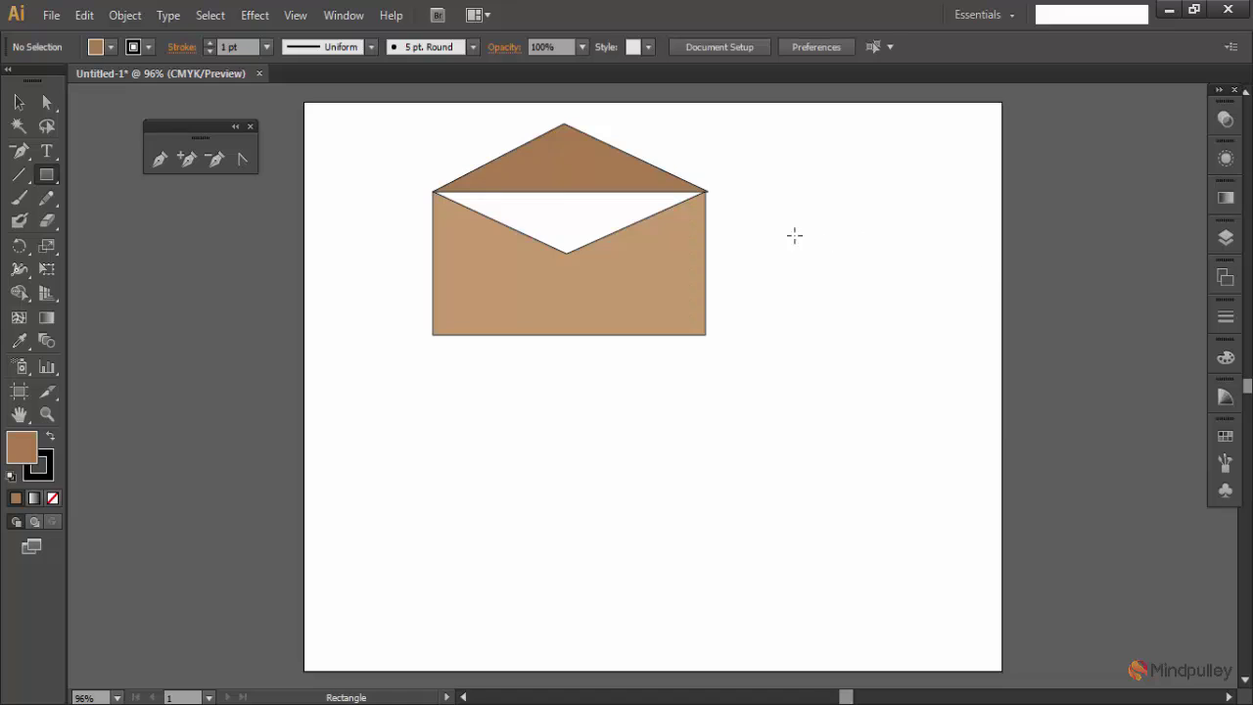
{"action": "left_click_drag", "start_coordinate": [787, 231], "coordinate": [956, 375]}
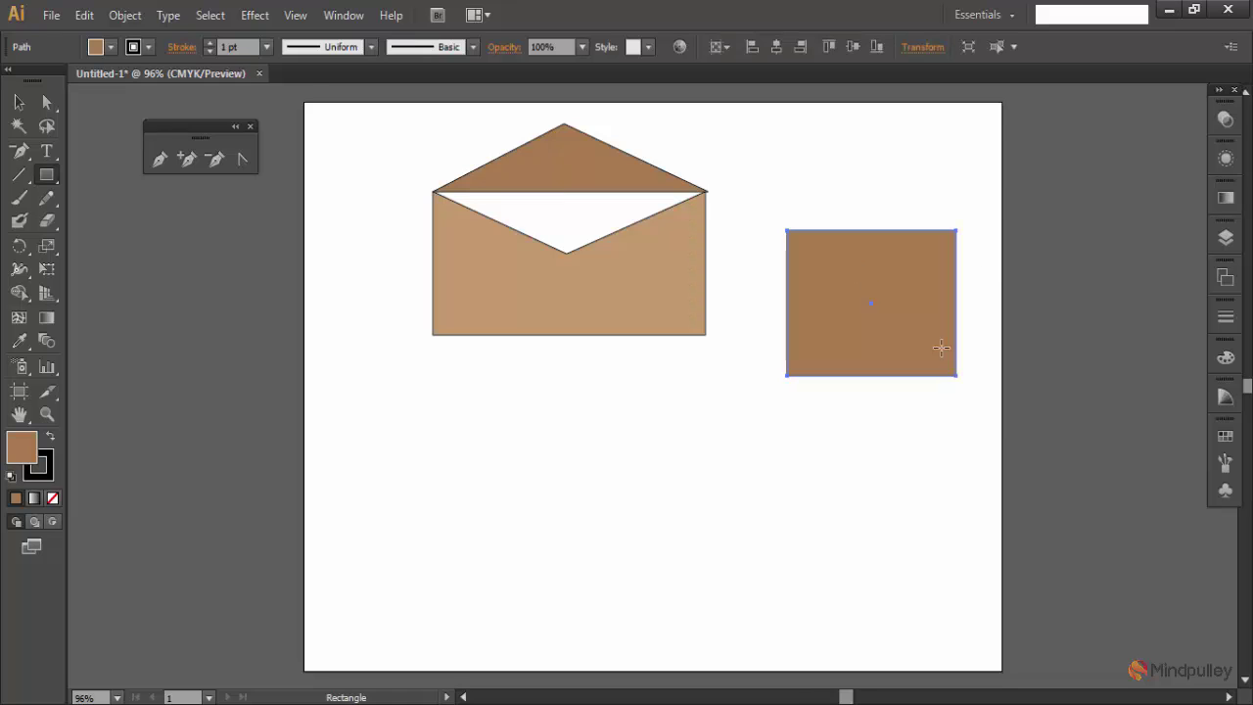
{"action": "left_click", "coordinate": [215, 163]}
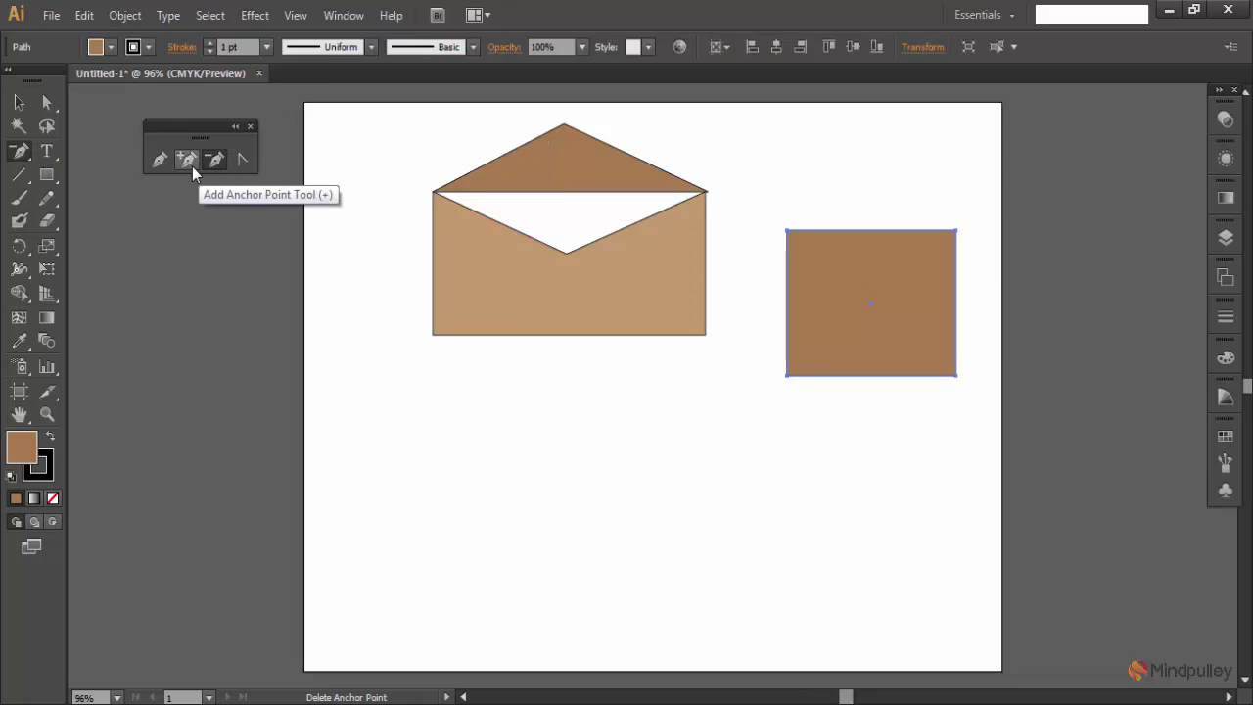
{"action": "left_click", "coordinate": [184, 163]}
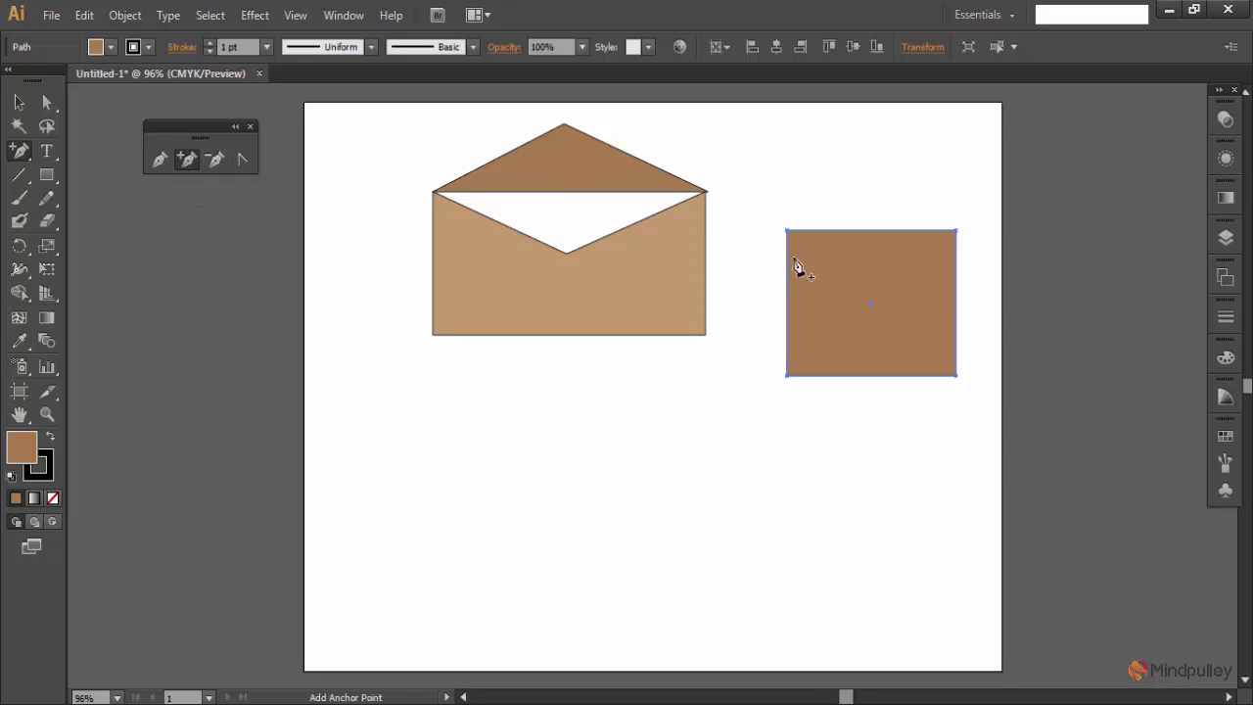
- Add anchor points at the middle of the top, left, right and bottom edges
{"action": "left_click", "coordinate": [864, 232]}
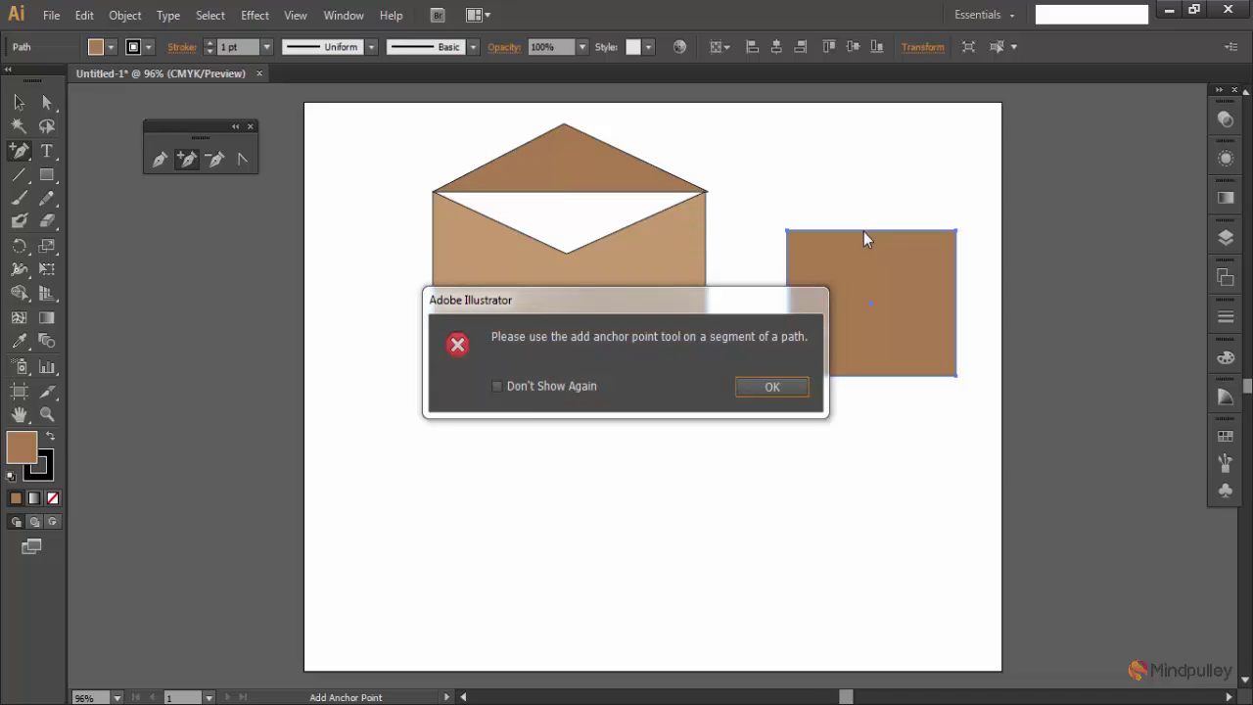
{"action": "left_click", "coordinate": [762, 387]}
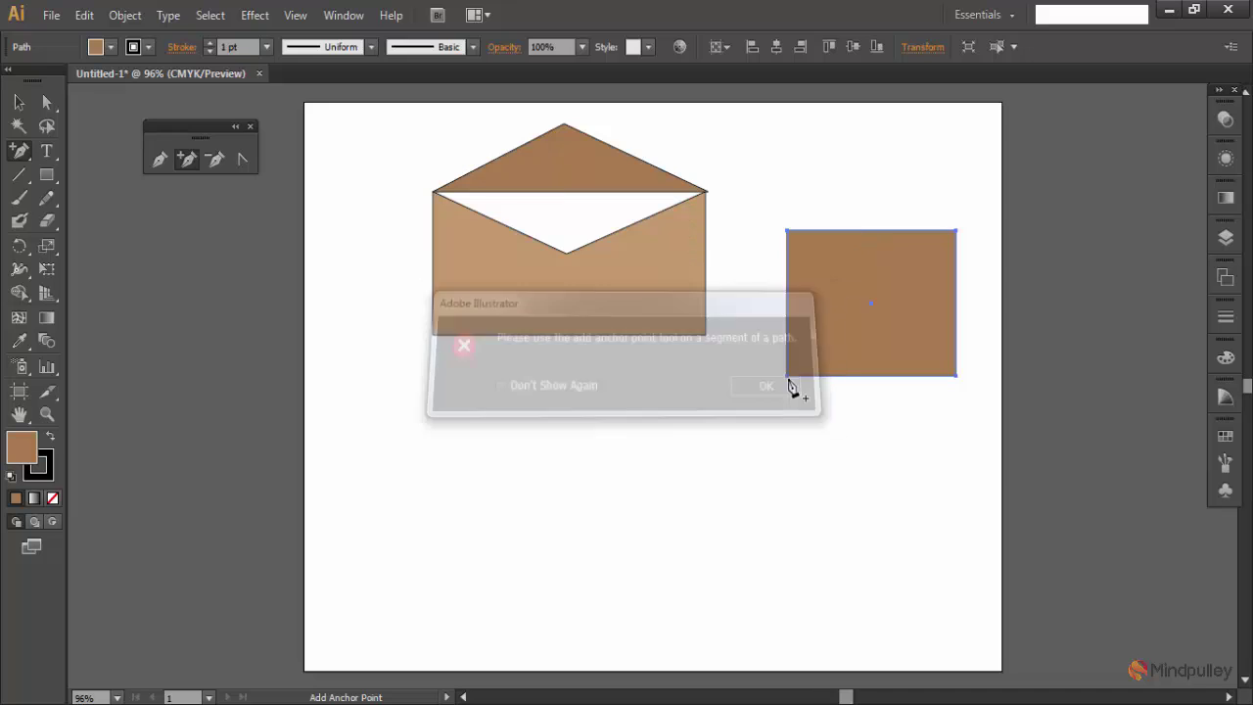
{"action": "left_click", "coordinate": [869, 232]}
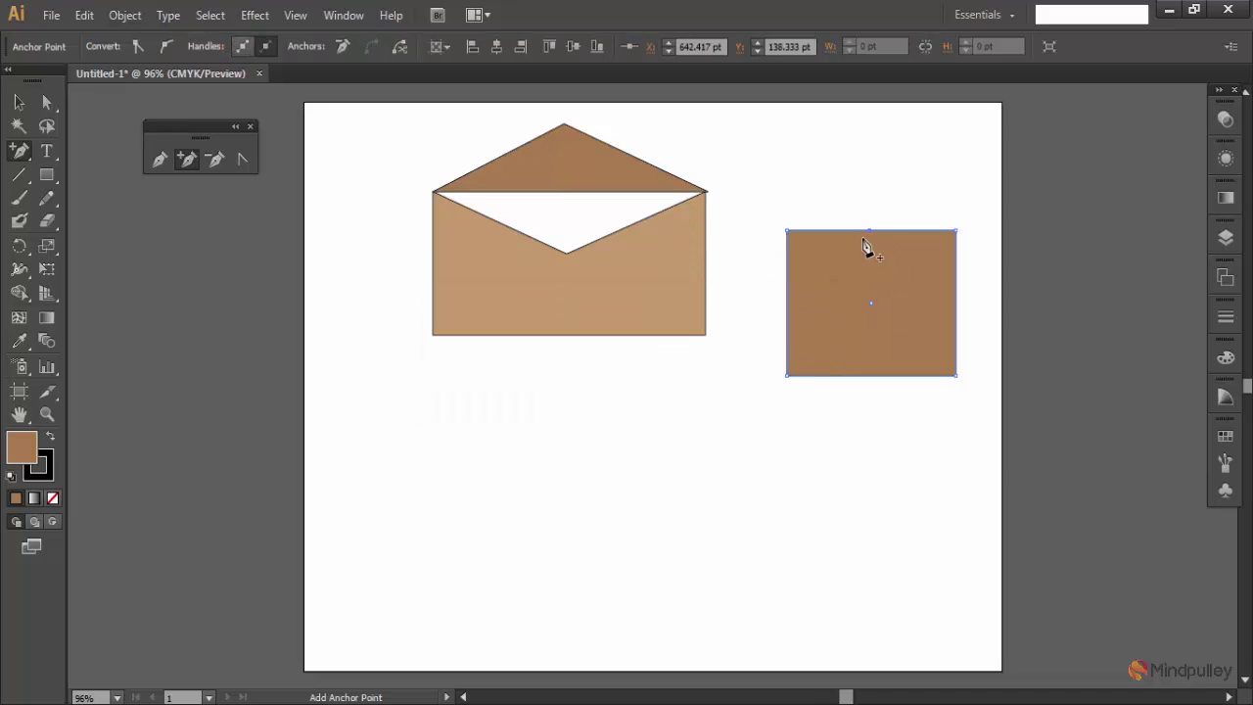
{"action": "left_click", "coordinate": [788, 307]}
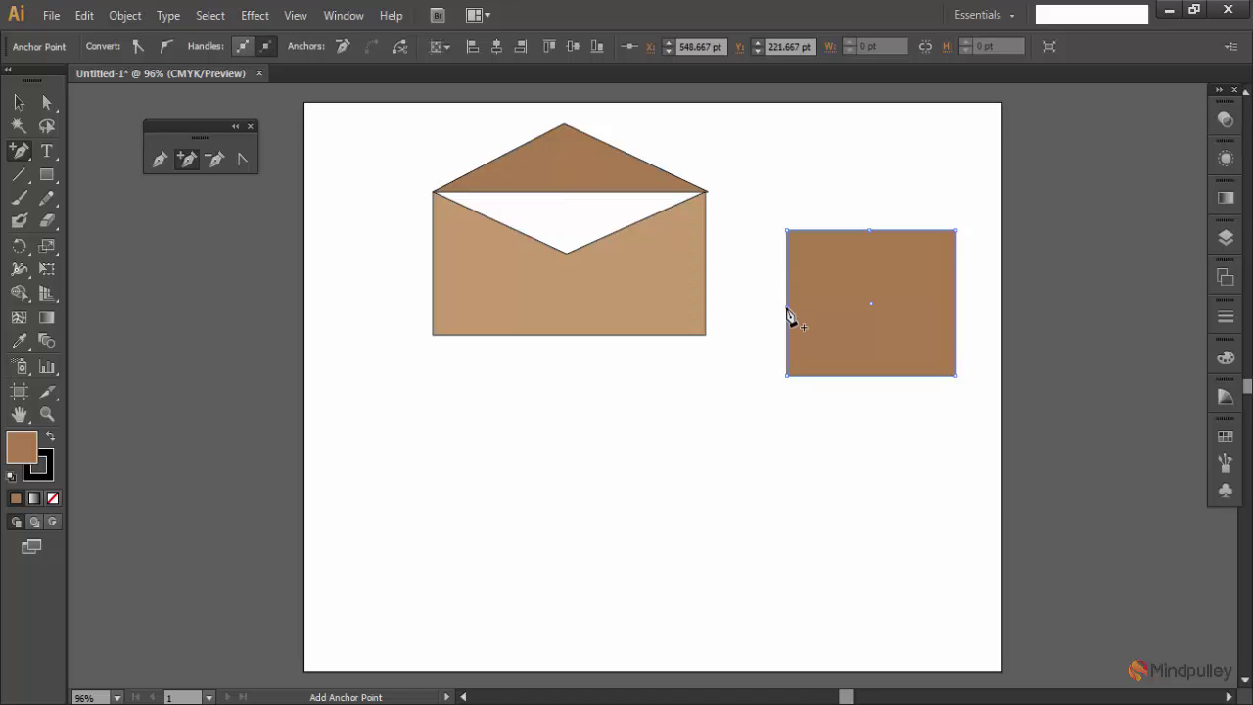
{"action": "left_click", "coordinate": [956, 297]}
{"action": "left_click", "coordinate": [871, 376]}
{"action": "left_click", "coordinate": [214, 159]}
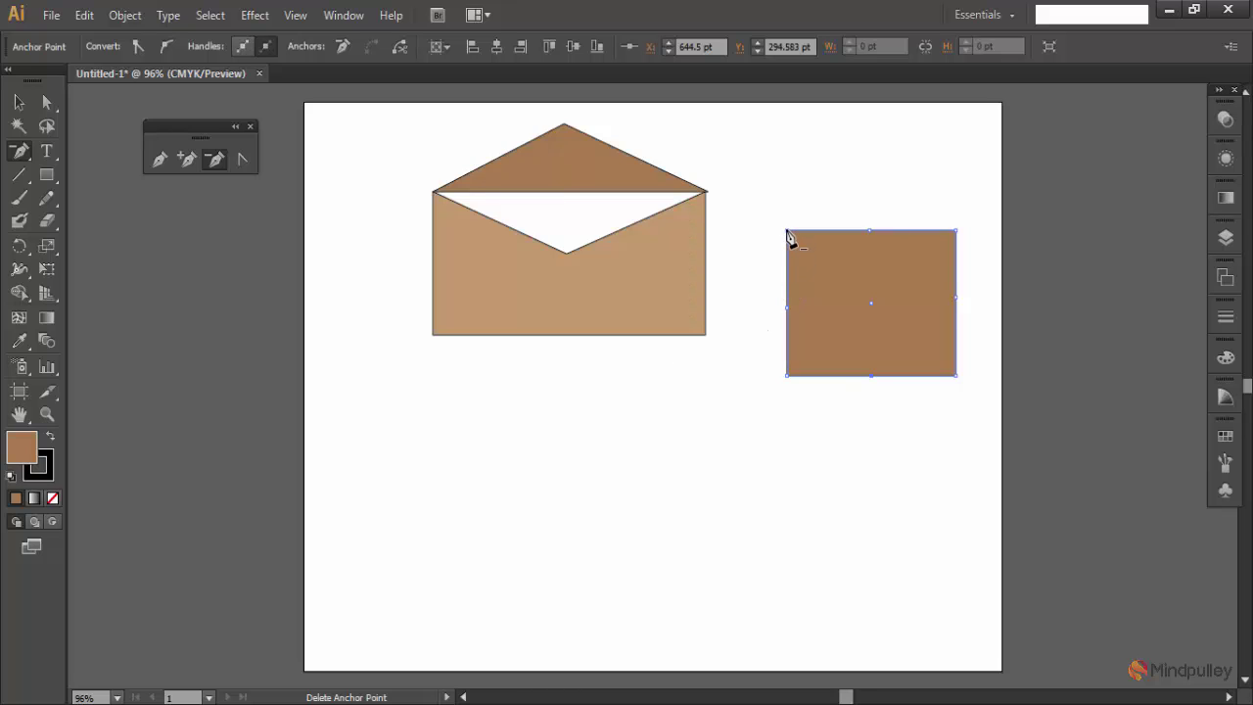
- Delete the side rectangle's four corner anchors to turn it into a brown diamond
{"action": "left_click", "coordinate": [787, 233]}
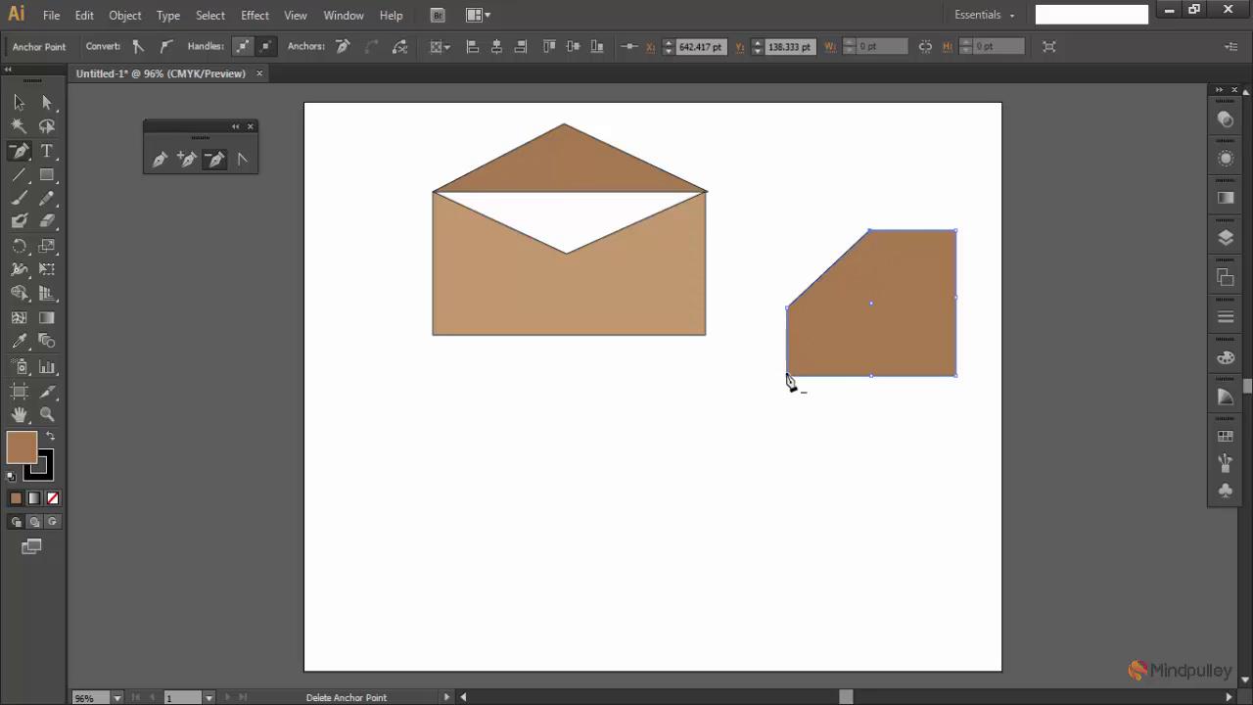
{"action": "left_click", "coordinate": [788, 378]}
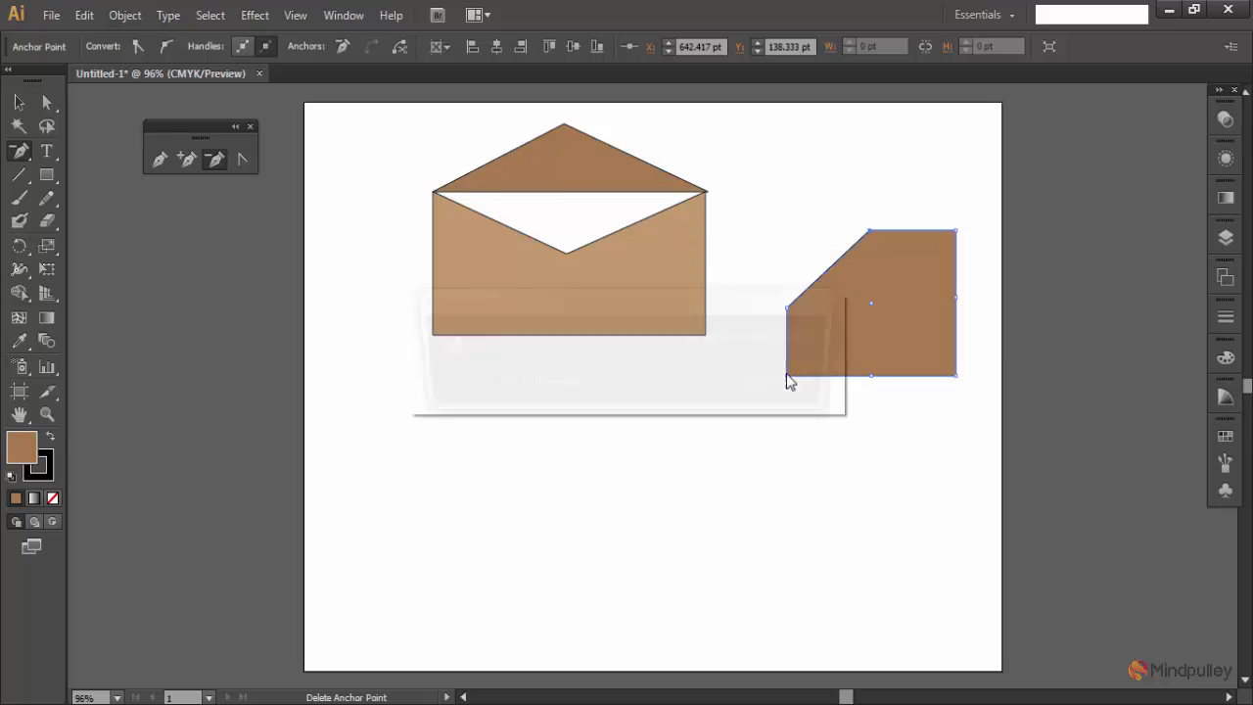
{"action": "left_click", "coordinate": [792, 391]}
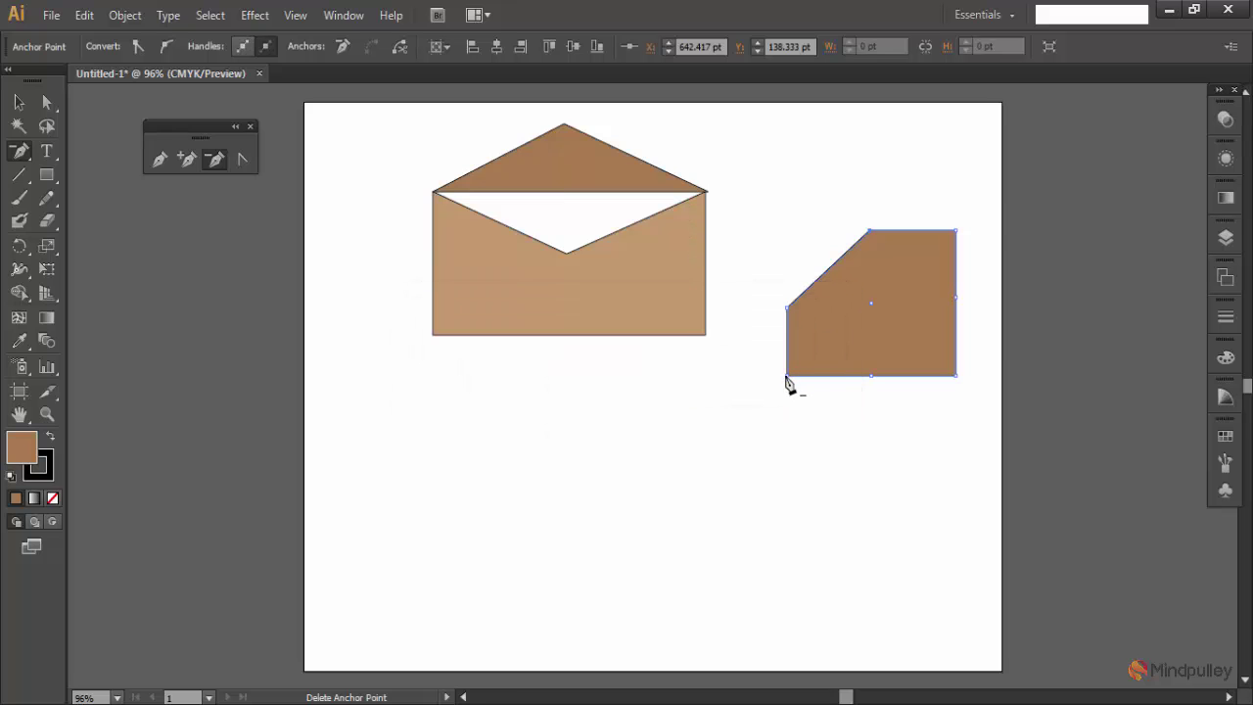
{"action": "left_click", "coordinate": [788, 376]}
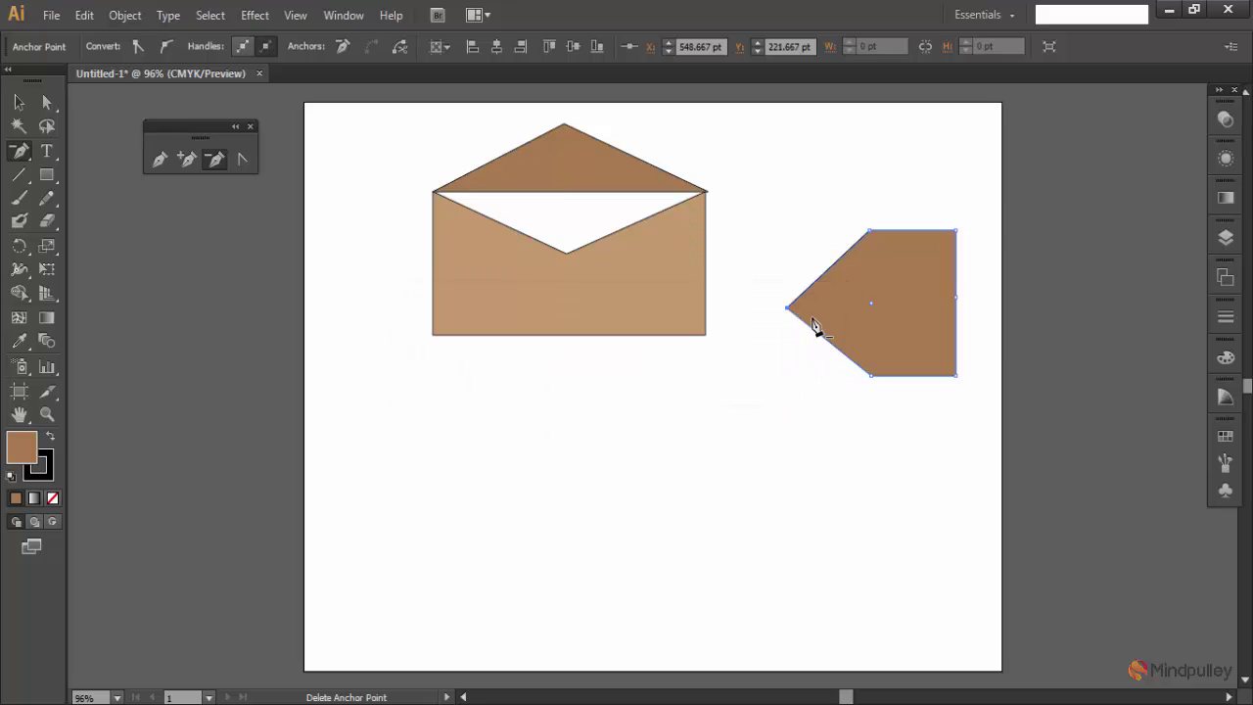
{"action": "left_click", "coordinate": [956, 376]}
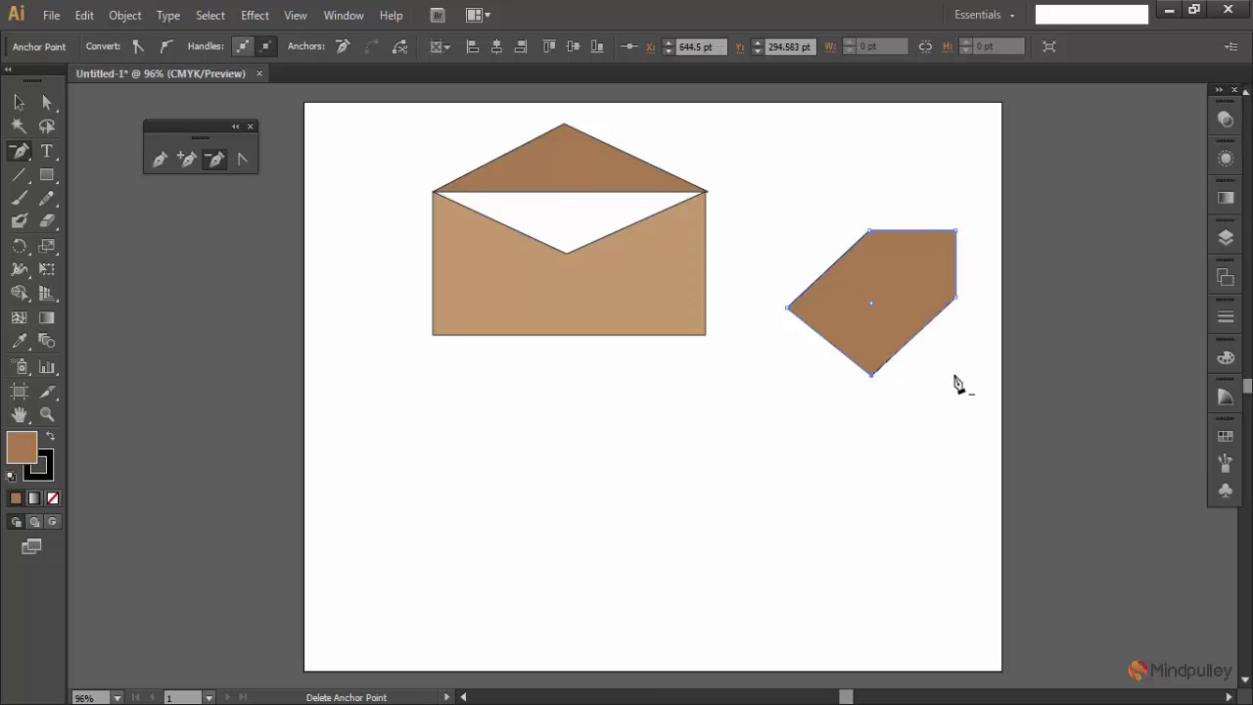
{"action": "left_click", "coordinate": [957, 233]}
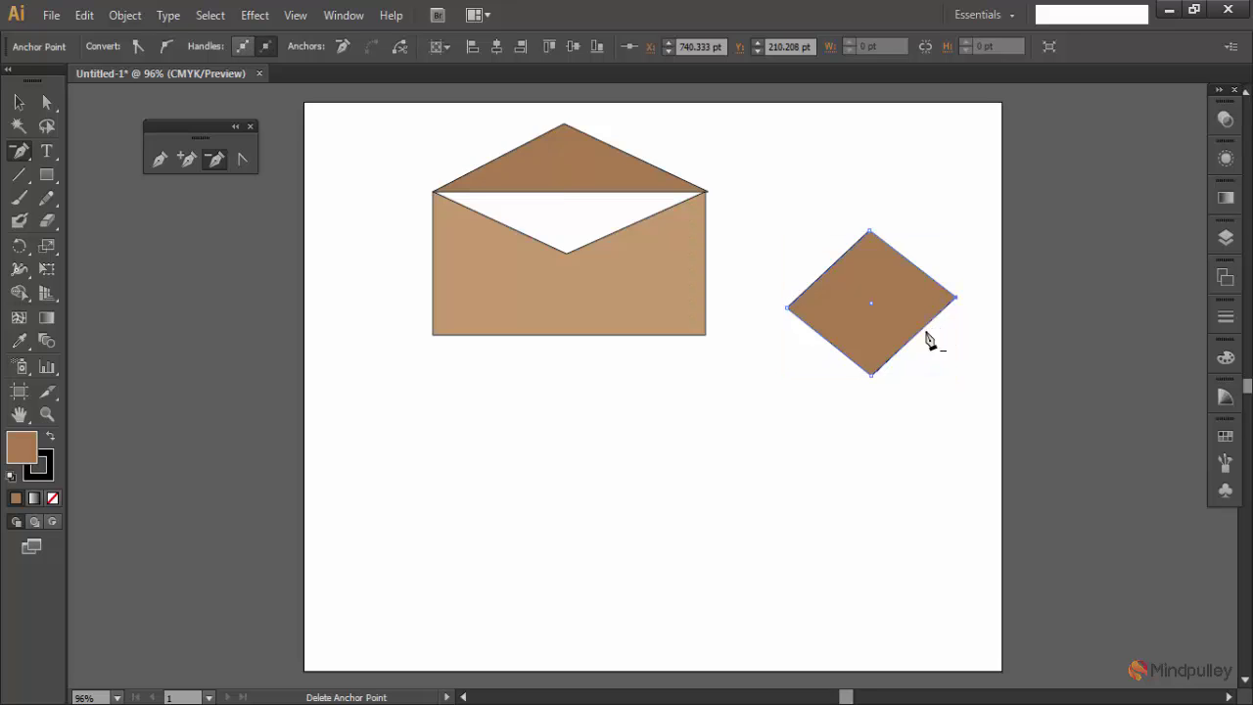
{"action": "left_click", "coordinate": [45, 176]}
- Draw a brown rectangle below the envelope, add top and bottom midpoint anchors, and delete its top-left corner
{"action": "left_click_drag", "start_coordinate": [391, 405], "coordinate": [581, 551]}
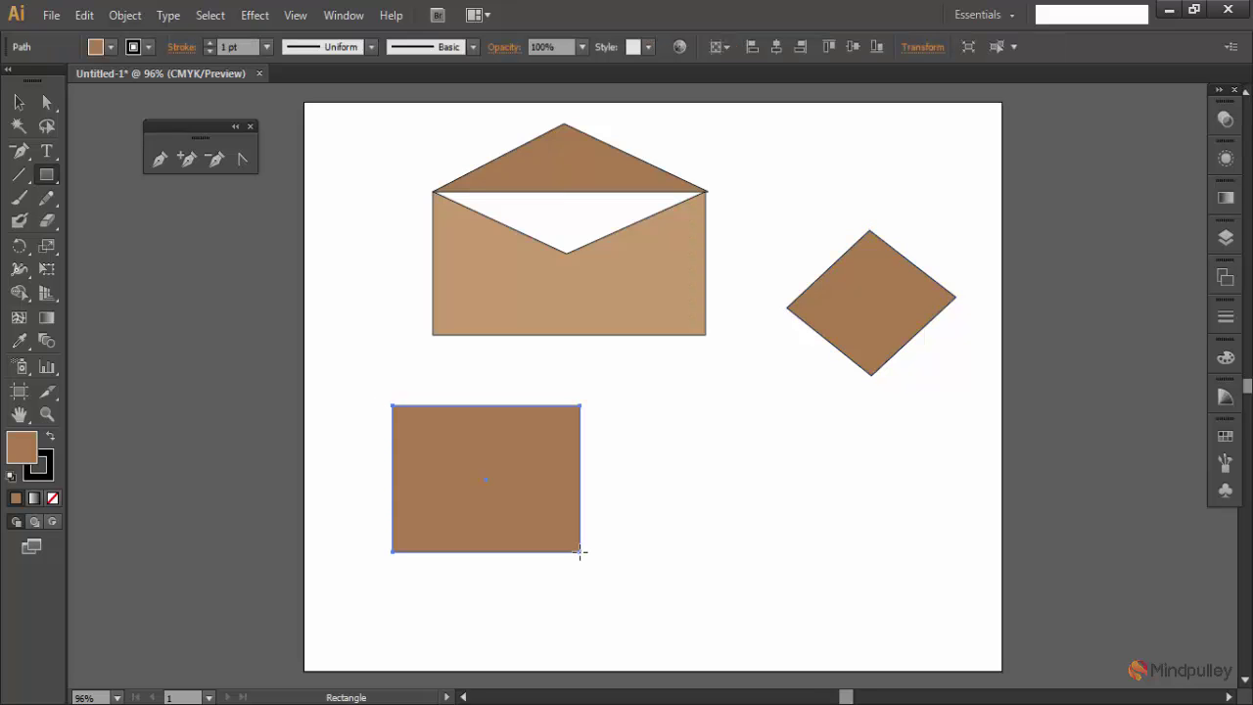
{"action": "left_click", "coordinate": [187, 159]}
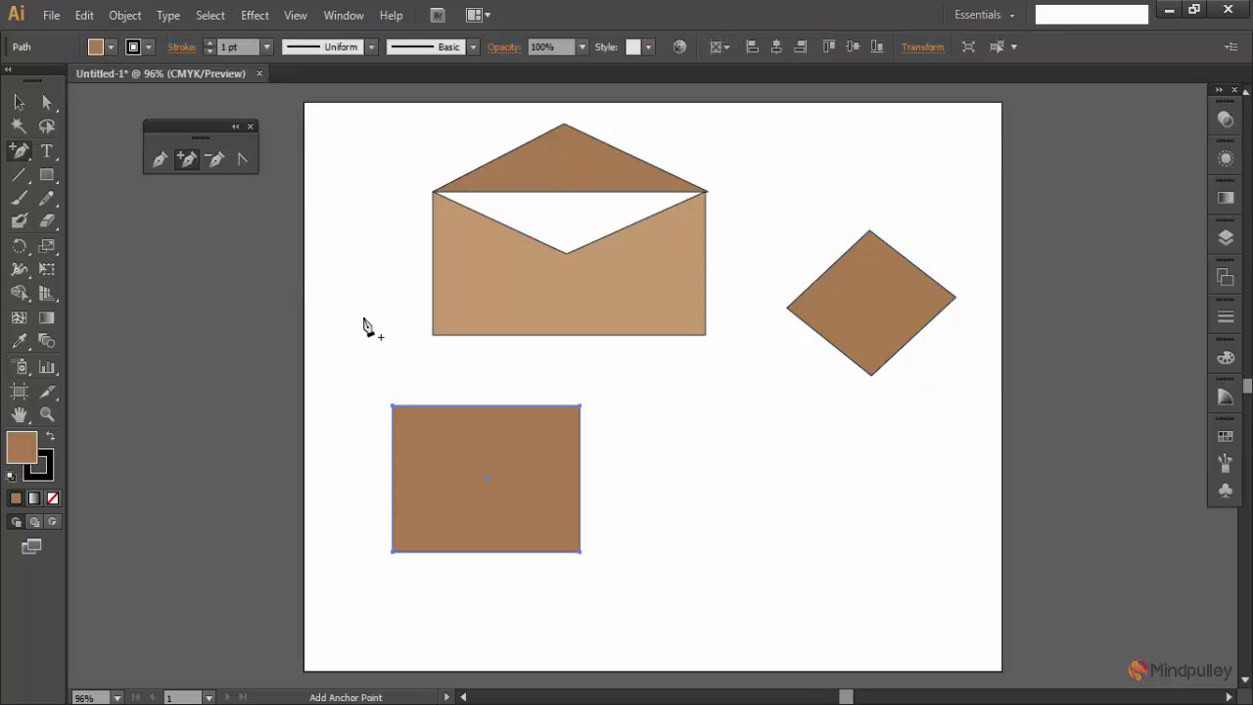
{"action": "left_click", "coordinate": [479, 410]}
{"action": "left_click", "coordinate": [742, 388]}
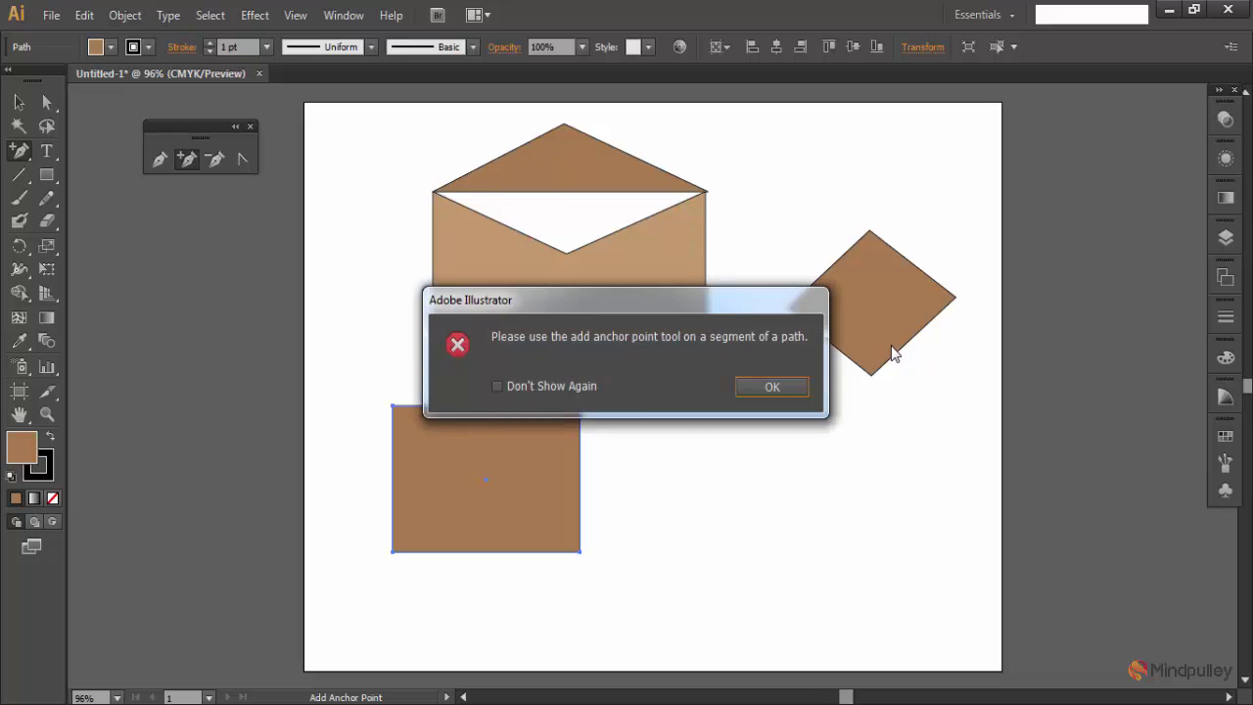
{"action": "left_click", "coordinate": [789, 383]}
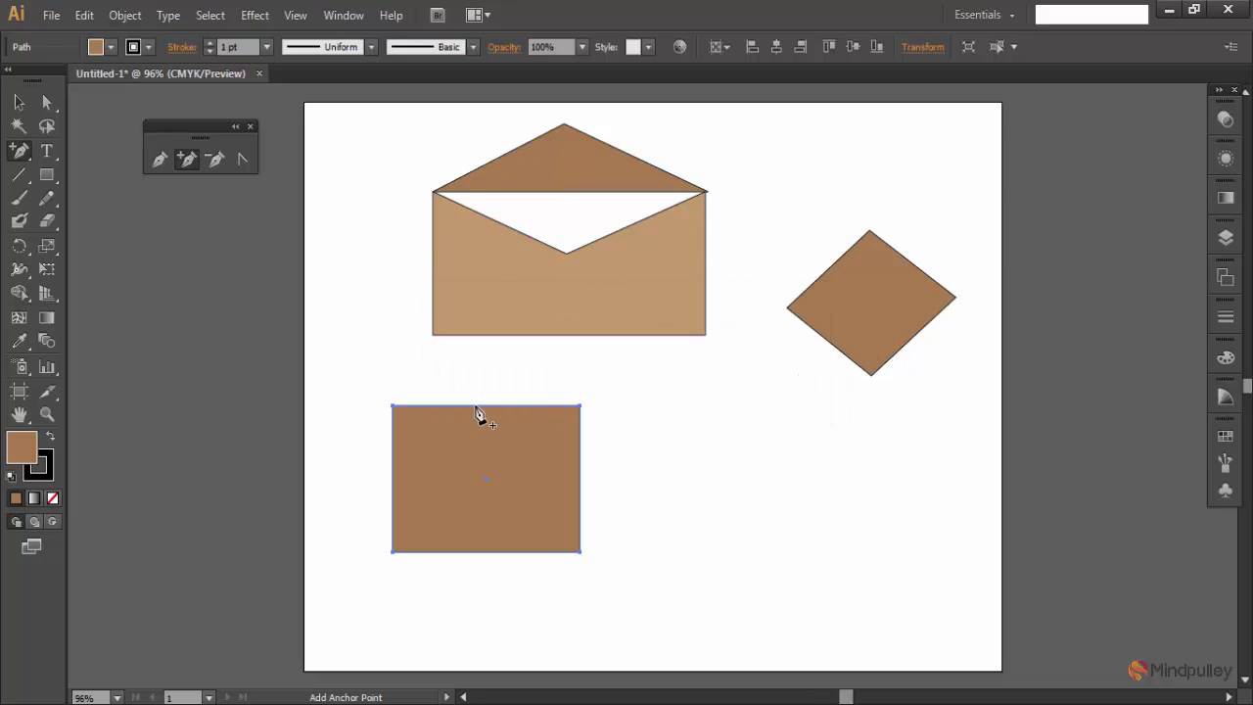
{"action": "left_click", "coordinate": [476, 405]}
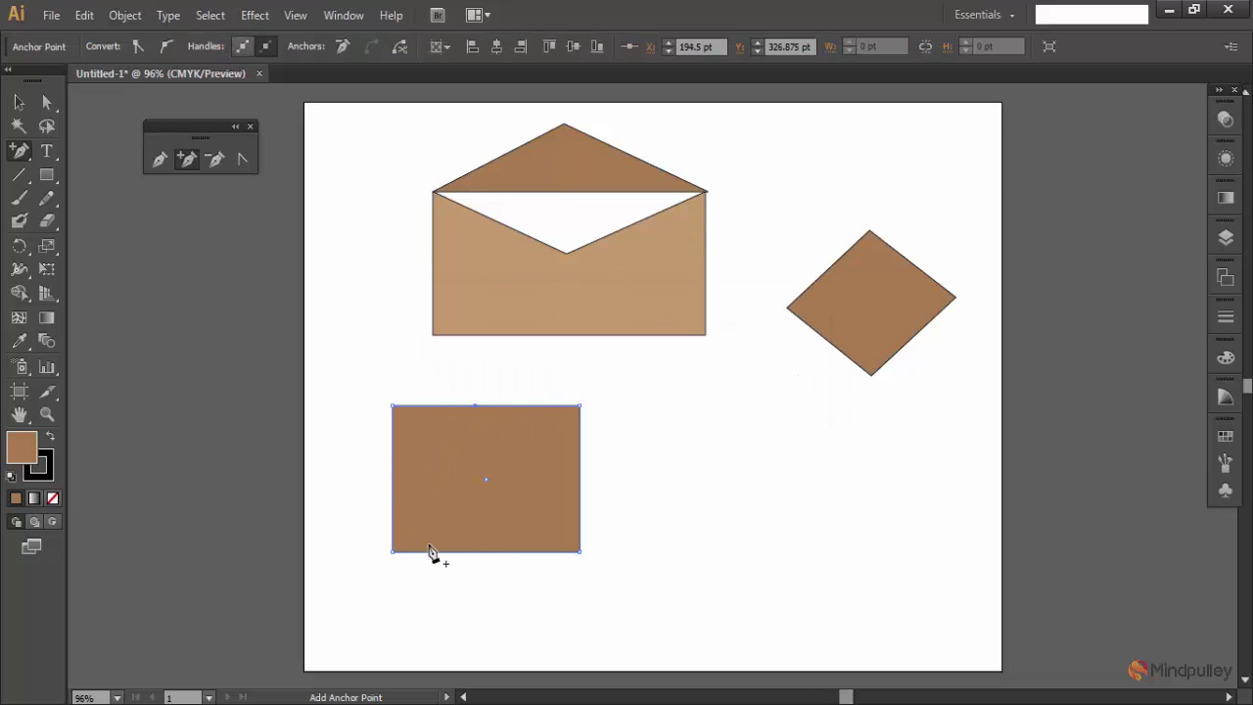
{"action": "left_click", "coordinate": [480, 552]}
{"action": "left_click", "coordinate": [214, 161]}
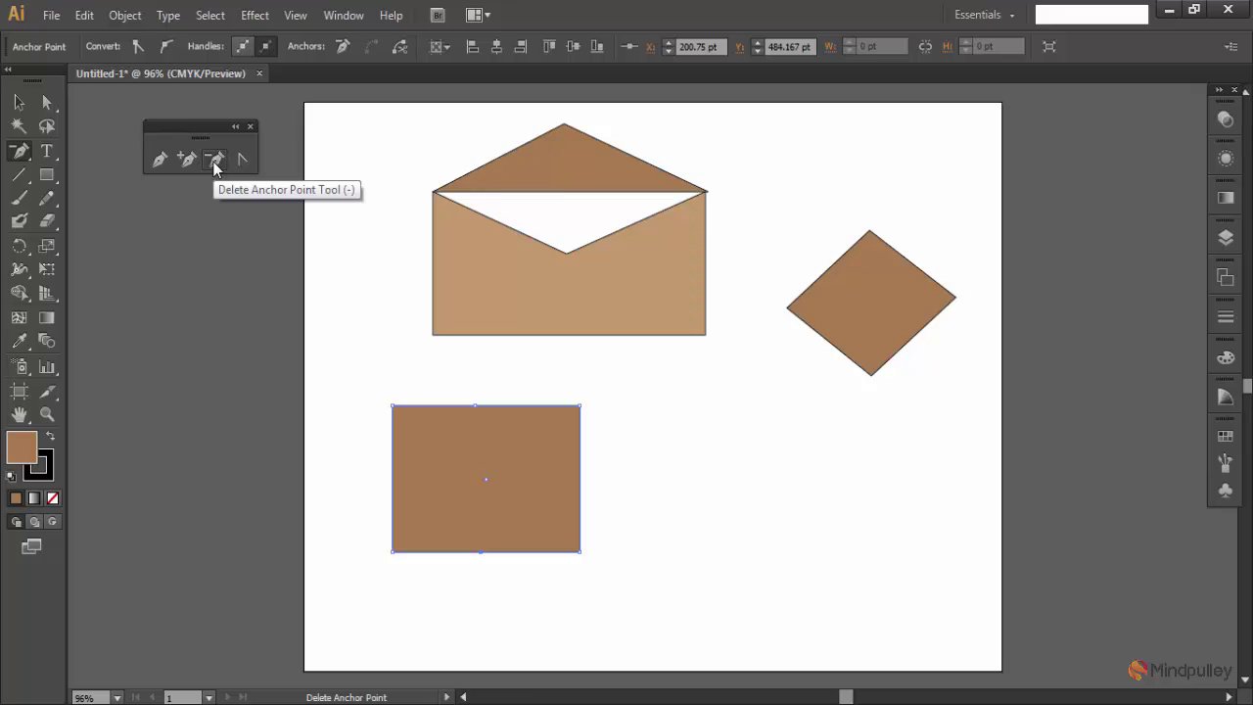
{"action": "left_click", "coordinate": [392, 406]}
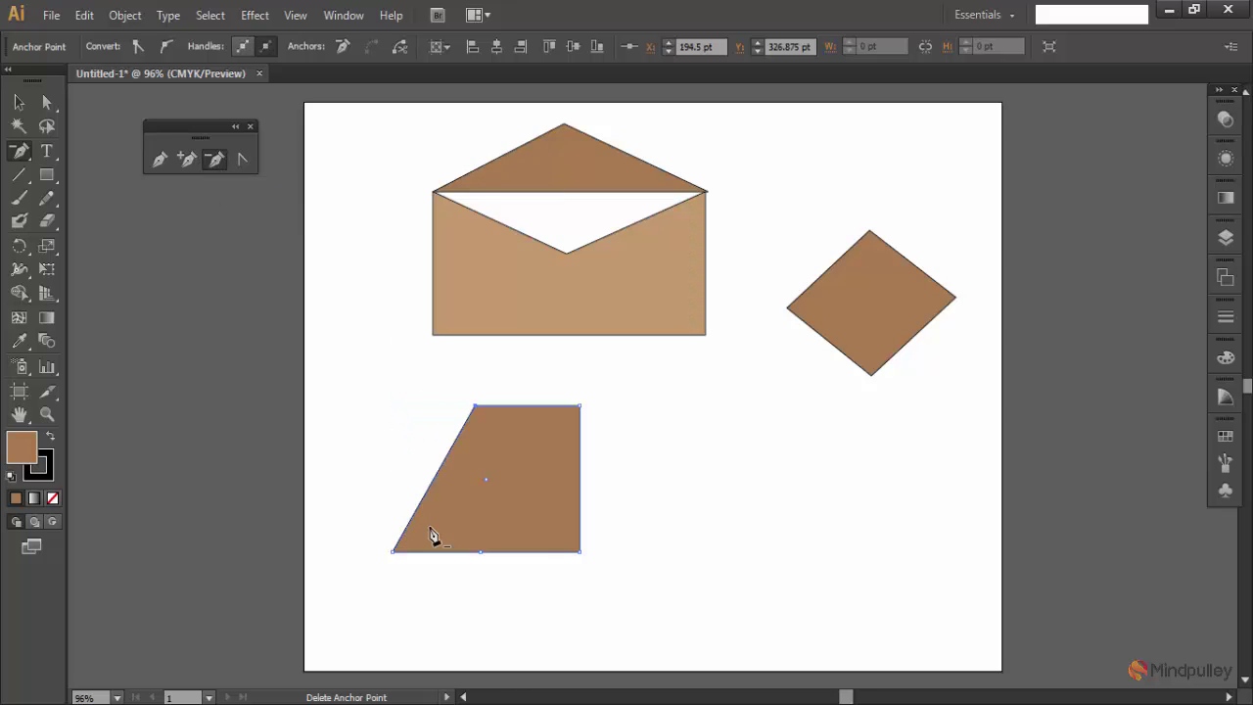
- Delete the lower shape's bottom-right corner anchor, making a slanted parallelogram
{"action": "left_click", "coordinate": [579, 553]}
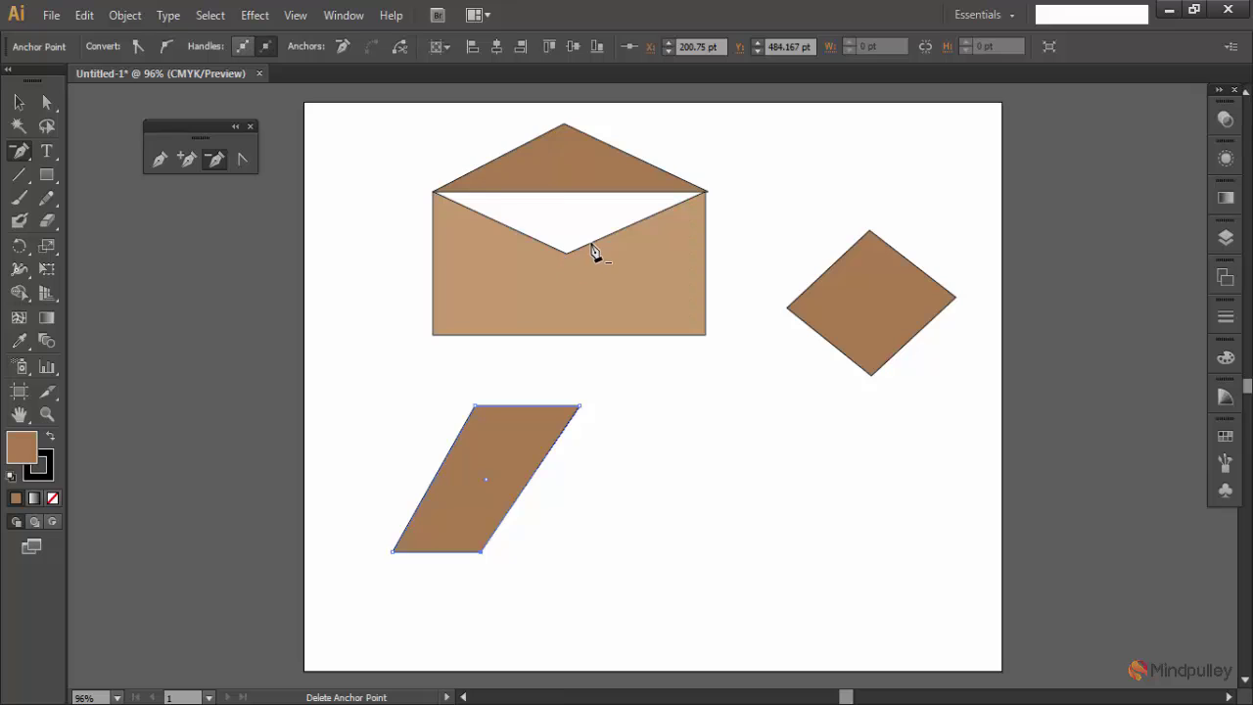
{"action": "left_click", "coordinate": [250, 126]}
{"action": "left_click_drag", "start_coordinate": [29, 155], "coordinate": [62, 154]}
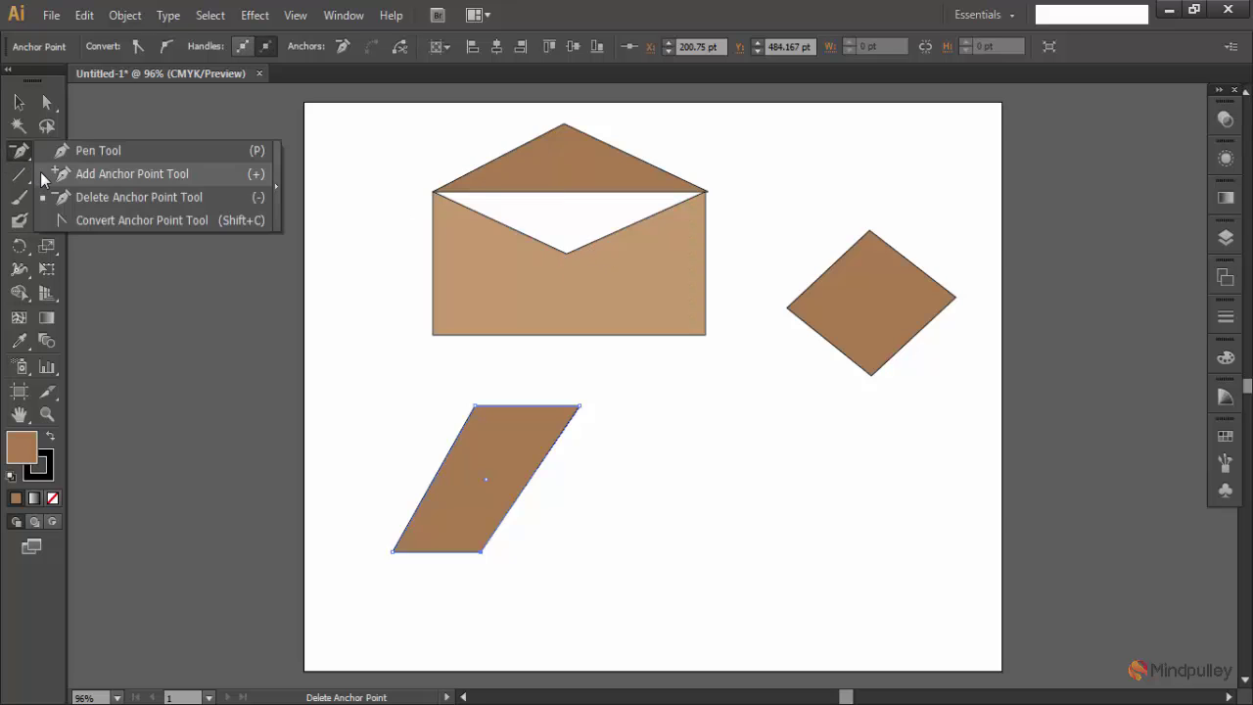